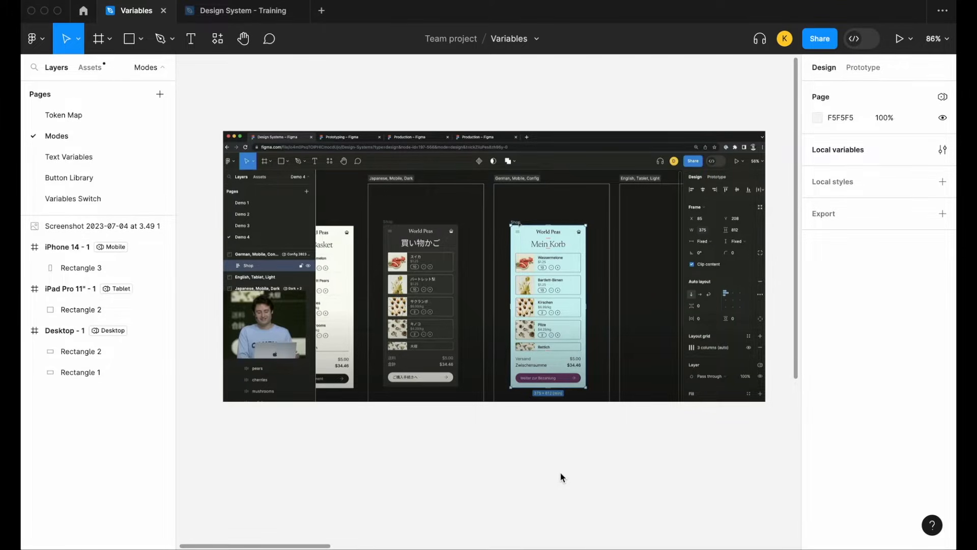
Move the blue rectangle from the Desktop frame into the iPad Pro 11" frame, and on into the iPhone 14 frame.
scroll(591, 465, down, 5)
scroll(591, 464, right, 5)
scroll(591, 465, down, 2)
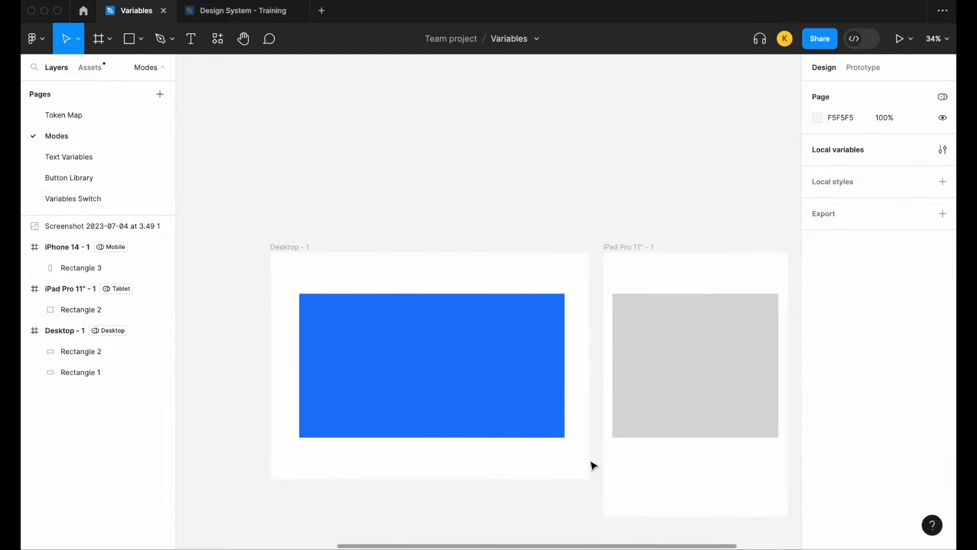
scroll(591, 463, down, 3)
scroll(471, 365, right, 2)
scroll(471, 364, down, 2)
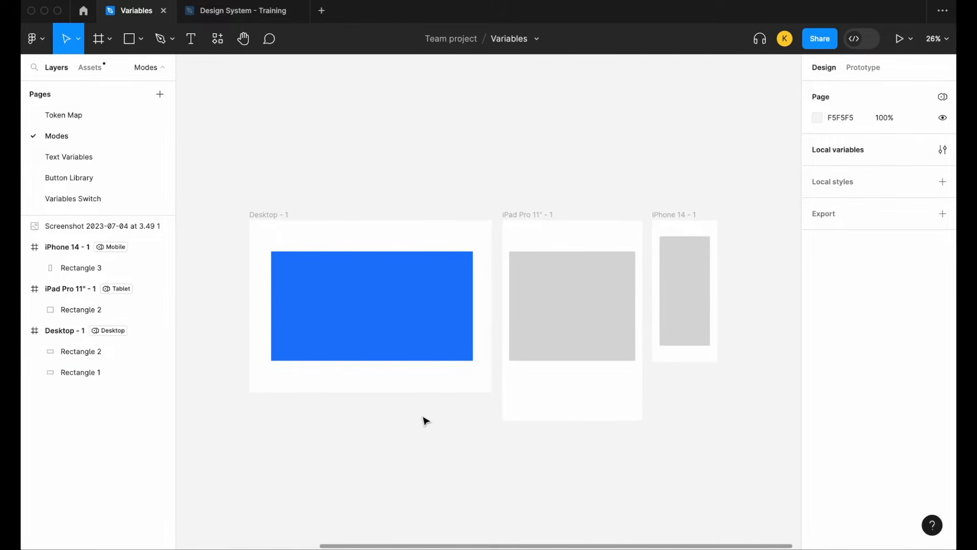
scroll(430, 353, up, 1)
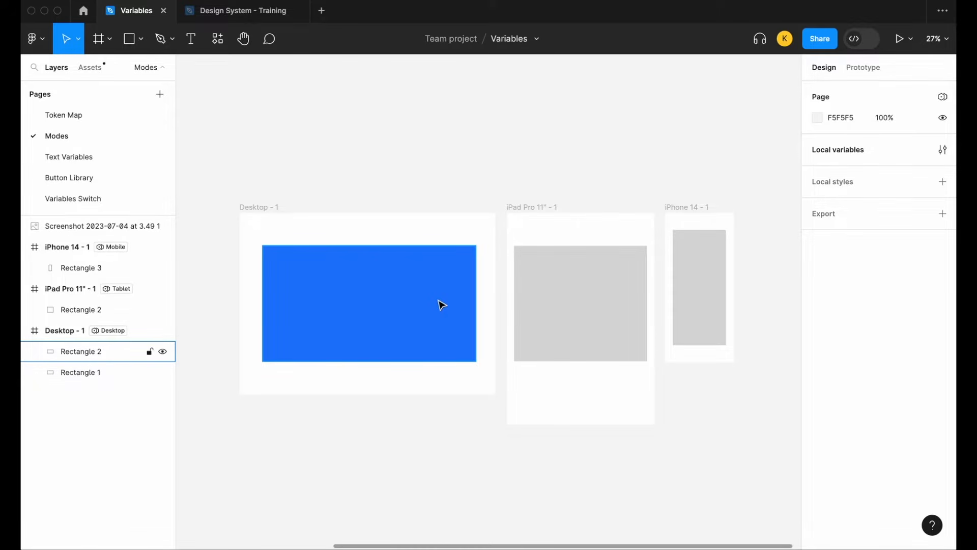
click(404, 323)
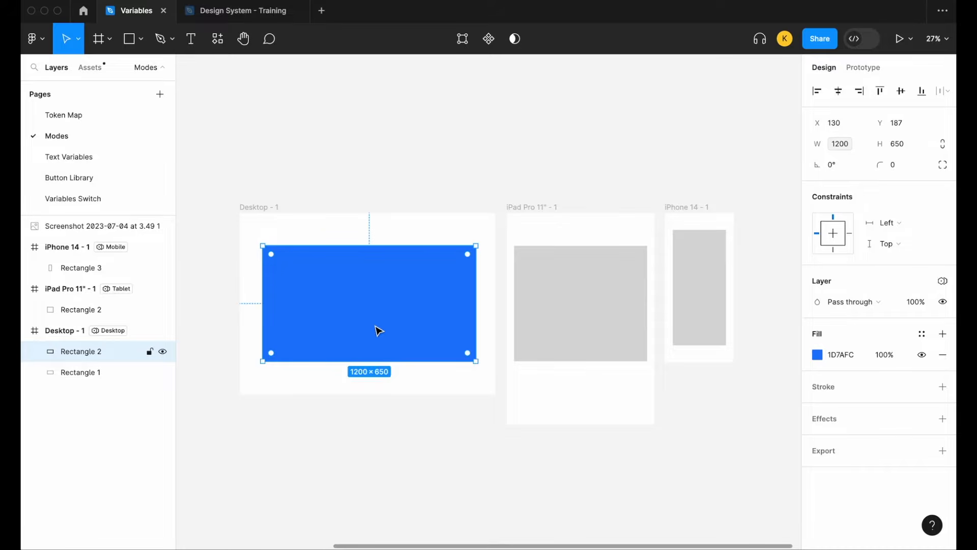
drag(371, 304, 626, 307)
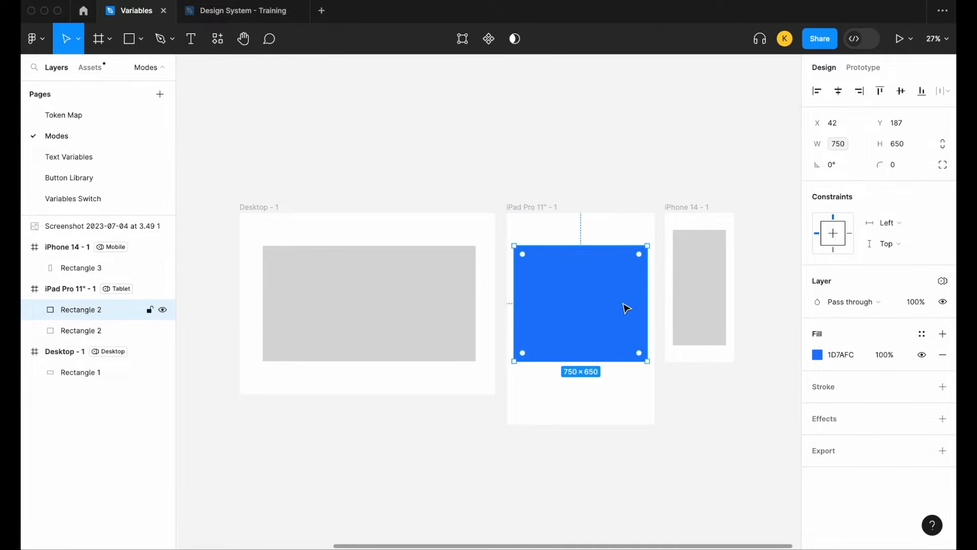
scroll(599, 285, right, 1)
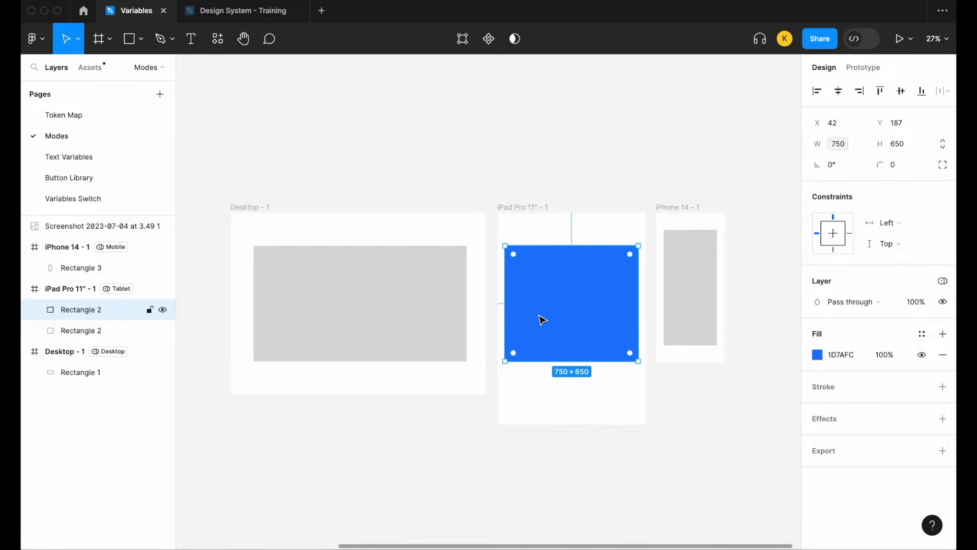
drag(543, 318, 698, 296)
click(714, 453)
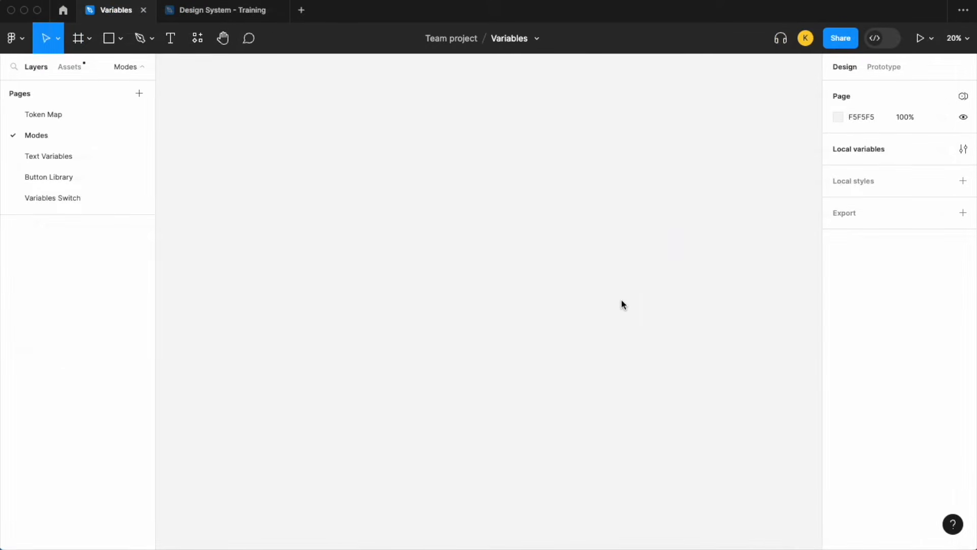
Add a frame to the empty Modes page using the 1440 × 1024 Desktop preset.
click(89, 39)
click(92, 71)
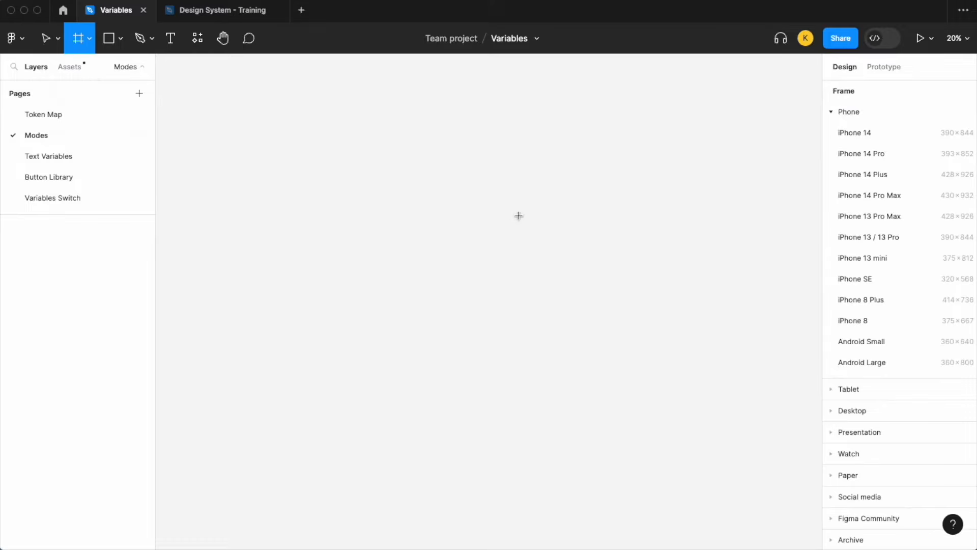
click(834, 411)
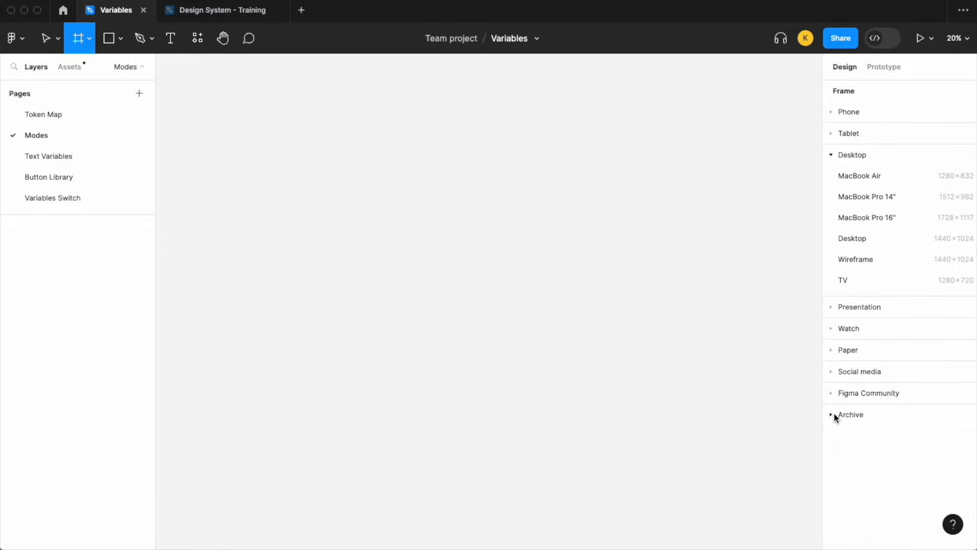
click(849, 239)
click(671, 299)
Add a tablet frame beside the Desktop frame using the iPad Pro 11" preset.
click(89, 39)
click(90, 70)
click(831, 136)
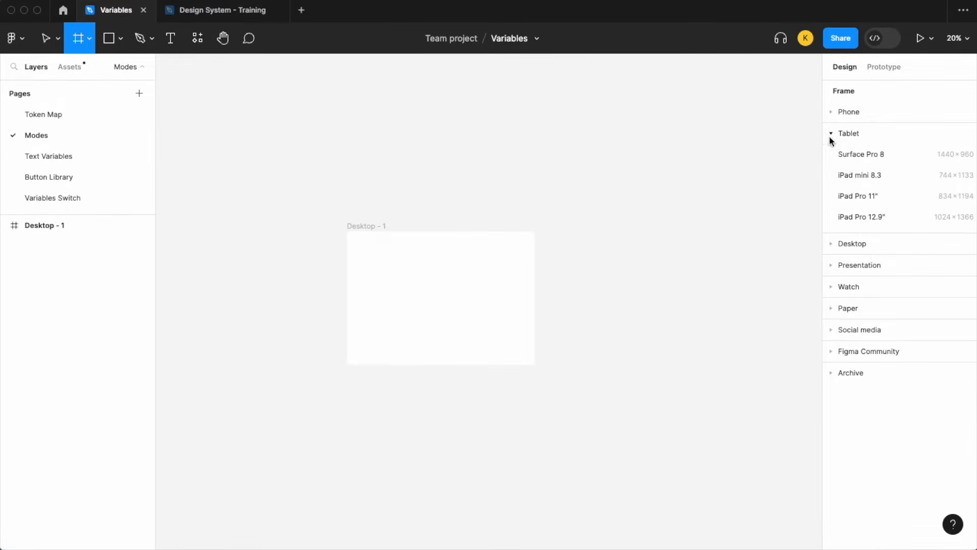
click(881, 203)
click(711, 294)
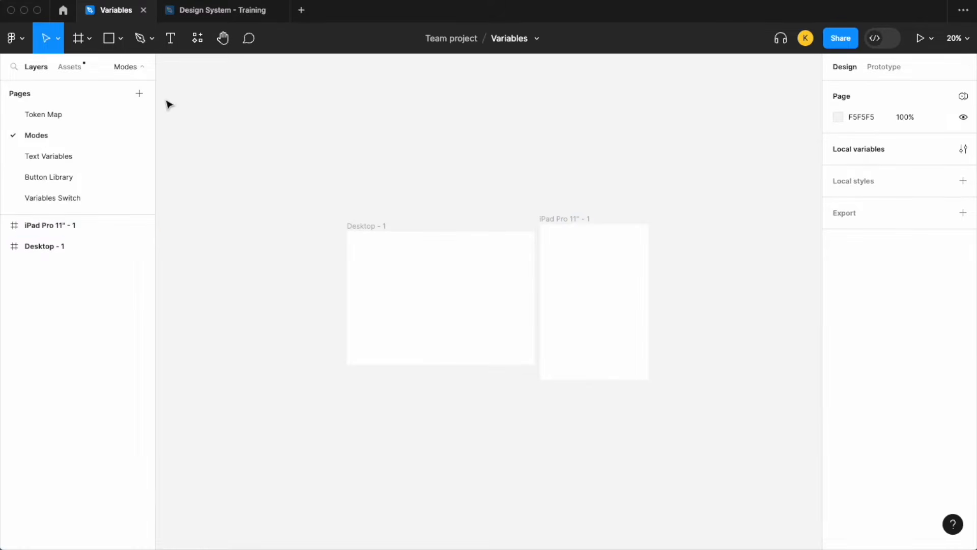
Add a phone frame with the iPhone 14 preset and place it to the right of the iPad frame with a gap.
click(78, 39)
click(842, 113)
click(855, 132)
drag(668, 293, 724, 266)
Move the Desktop frame away from the iPad frame, aligning their top edges.
click(478, 303)
drag(478, 303, 458, 295)
click(471, 430)
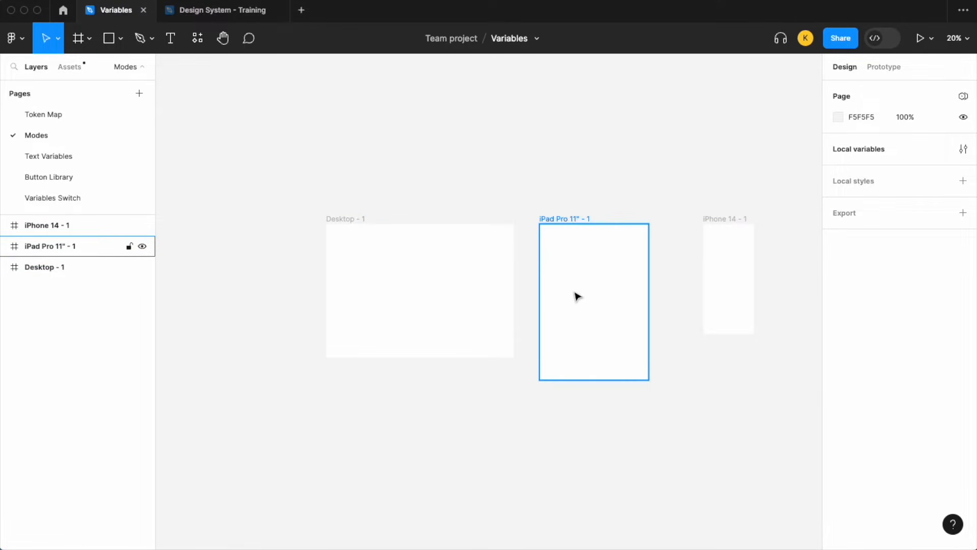
Create a number variable in Collection 2 of the local variables.
scroll(647, 197, down, 1)
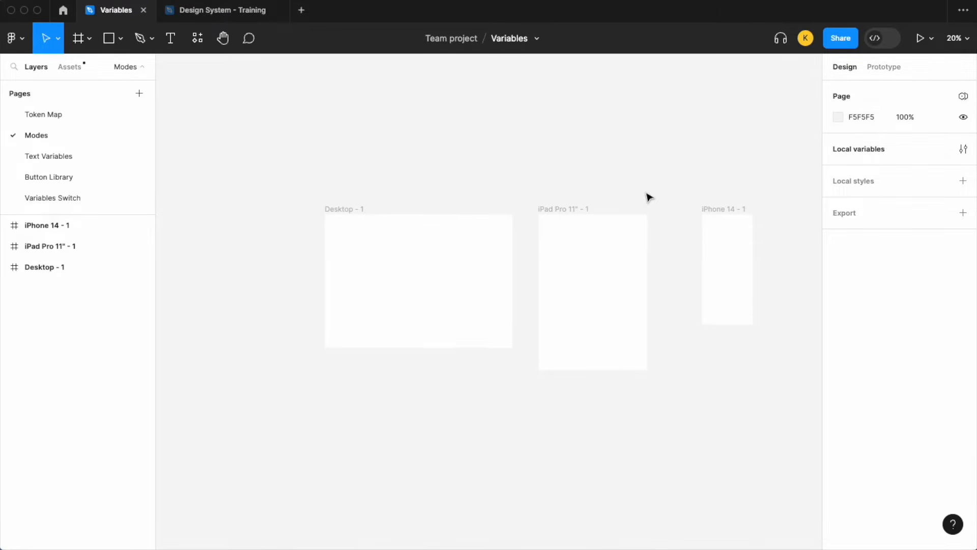
scroll(577, 275, up, 2)
scroll(577, 275, right, 1)
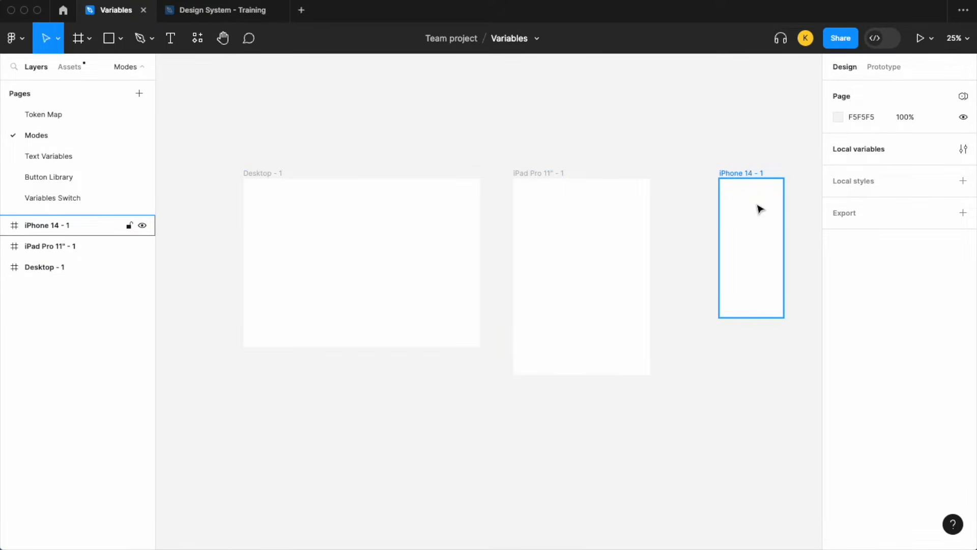
click(963, 150)
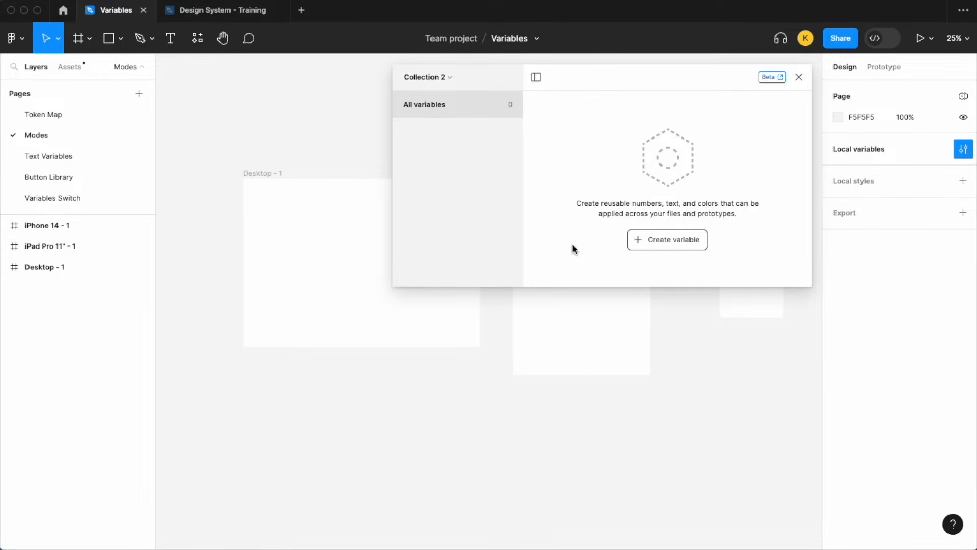
click(667, 242)
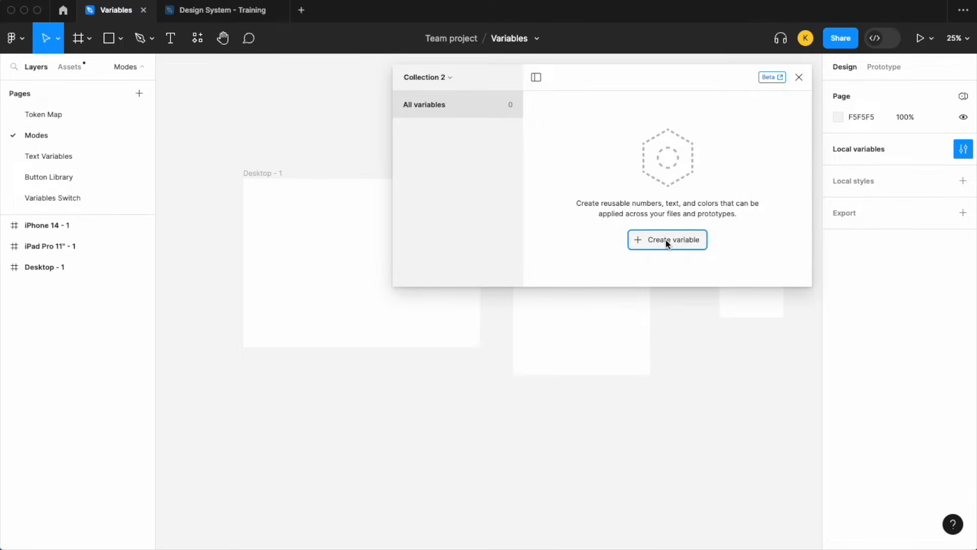
click(668, 276)
drag(591, 84, 455, 270)
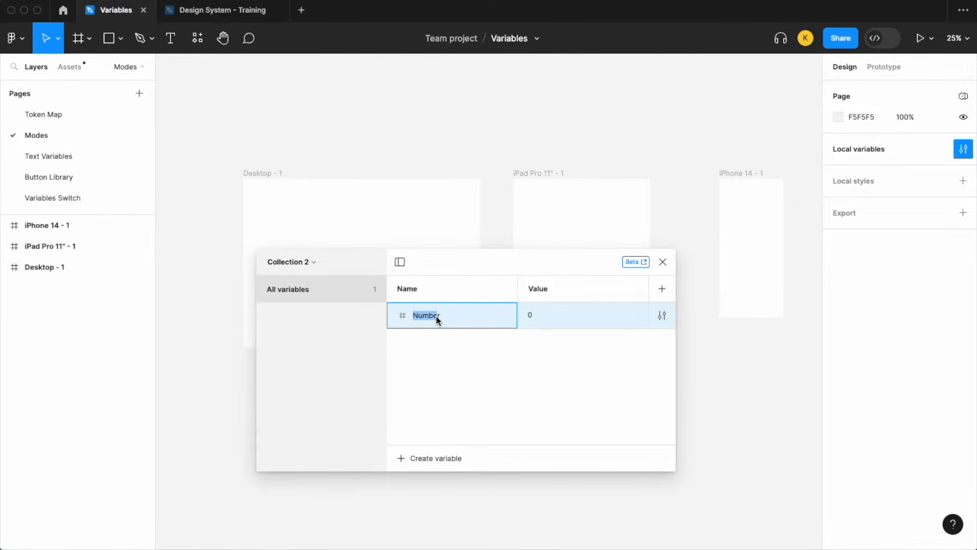
Name the number variable Rectangle-Width.
text(Rectangle-Wodth)
key(BackSpace)
key(BackSpace)
key(BackSpace)
key(BackSpace)
text(idth)
key(Return)
Add two more modes to the variable collection, keeping the frames in view above the variables window.
drag(519, 266, 460, 316)
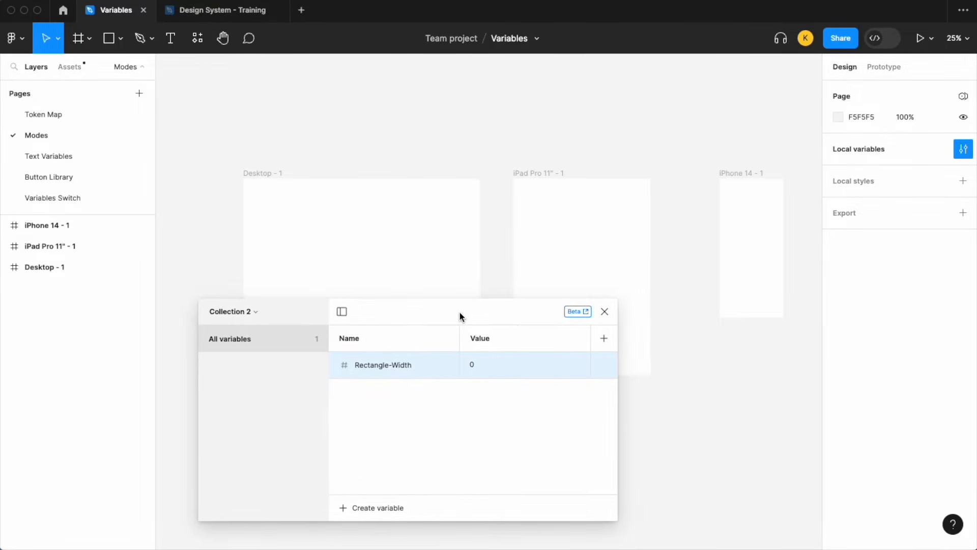
scroll(462, 234, down, 3)
scroll(463, 234, left, 3)
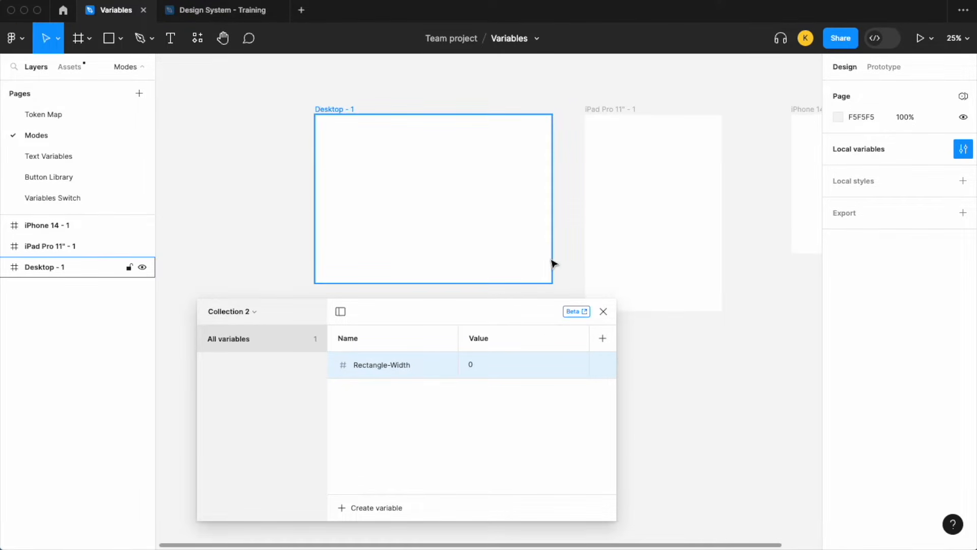
scroll(552, 261, right, 3)
scroll(553, 262, down, 1)
click(602, 338)
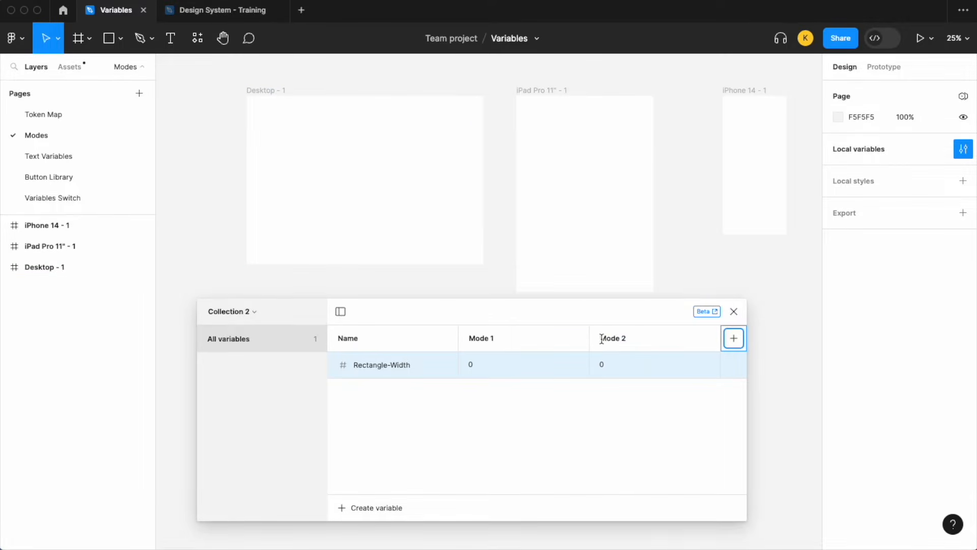
click(736, 338)
Rename the collection's three modes to Desktop, Tablet and Mobile, in that order.
double_click(496, 336)
text(Desktoo)
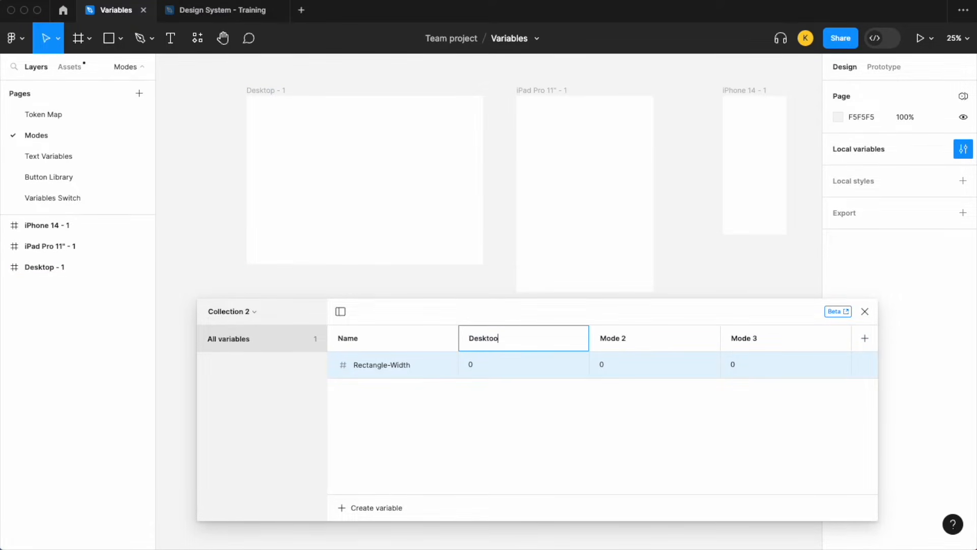
key(Return)
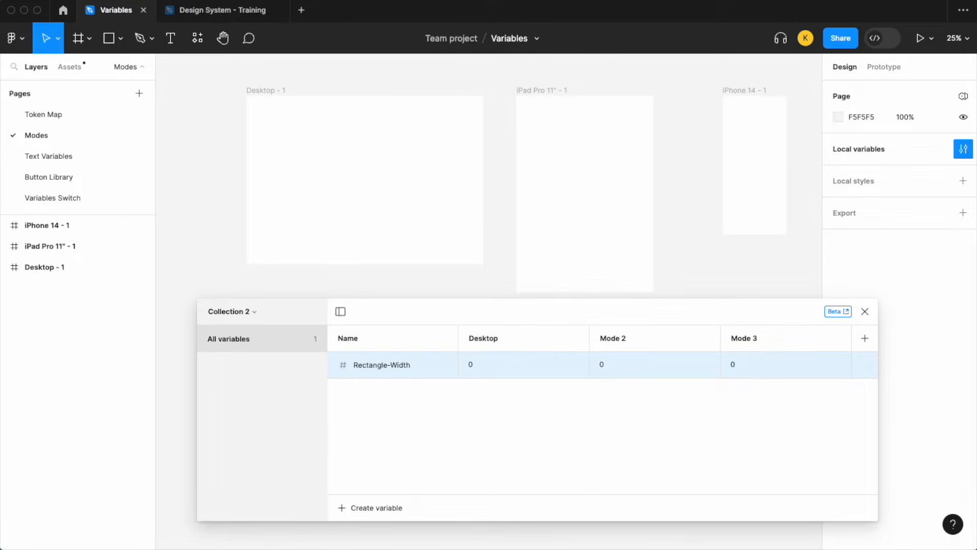
double_click(616, 343)
text(Tablet)
key(Return)
double_click(744, 340)
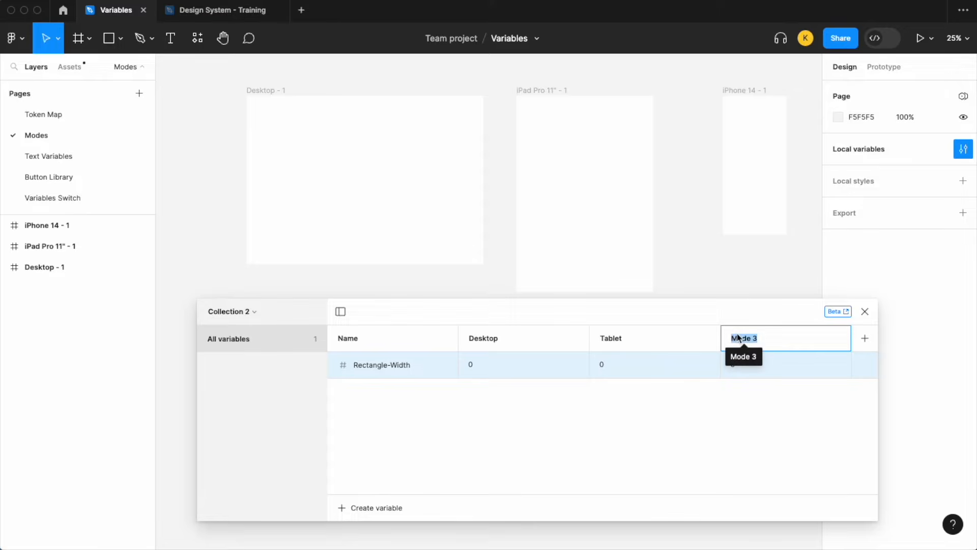
text(Mobile)
key(Return)
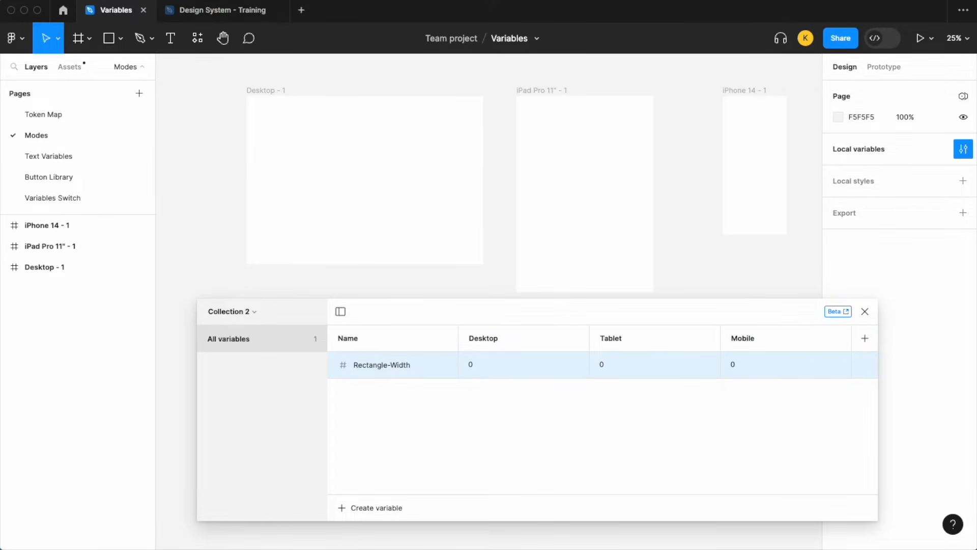
Set Rectangle-Width to 1200 for Desktop, 750 for Tablet and 300 for Mobile, and close the variables window.
click(473, 361)
text(1200)
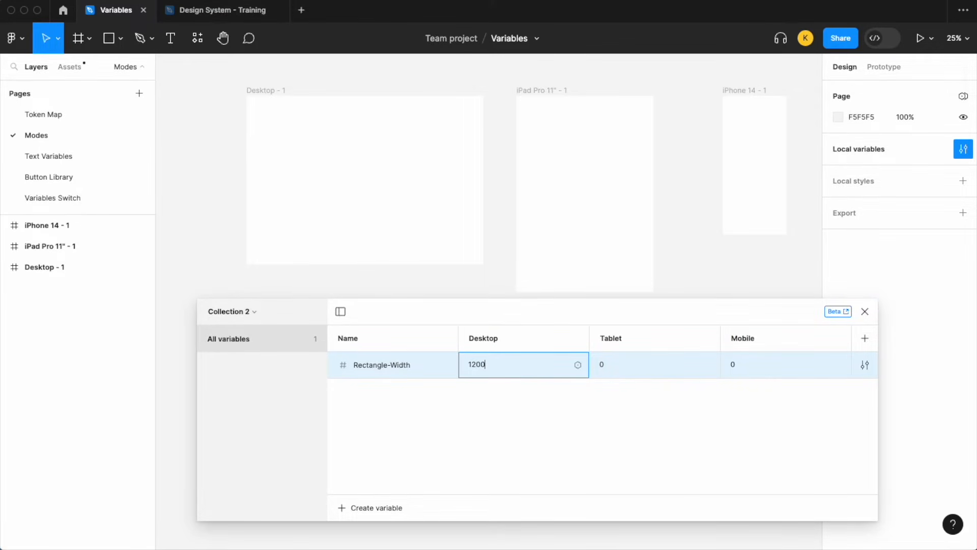
key(Return)
click(613, 358)
text(750)
key(Return)
click(738, 364)
text(300)
key(Return)
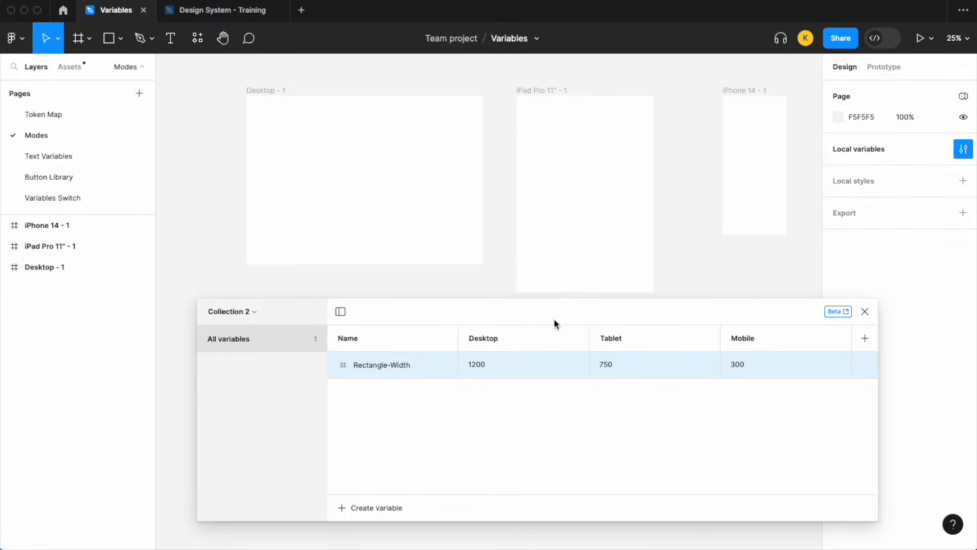
scroll(594, 253, down, 1)
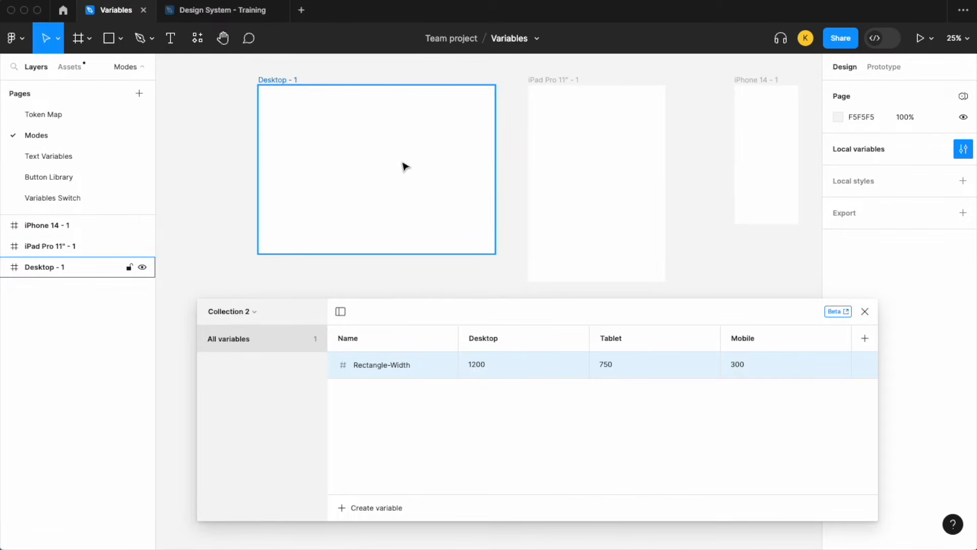
click(571, 170)
click(339, 169)
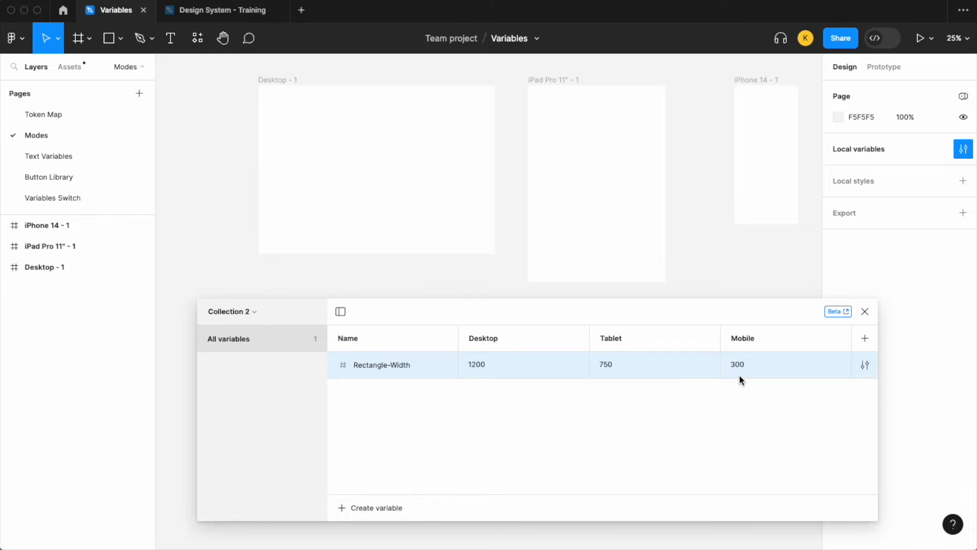
click(867, 315)
Draw a rectangle about 1179 × 650 below the Desktop frame and move it inside that frame.
scroll(279, 225, up, 3)
click(113, 42)
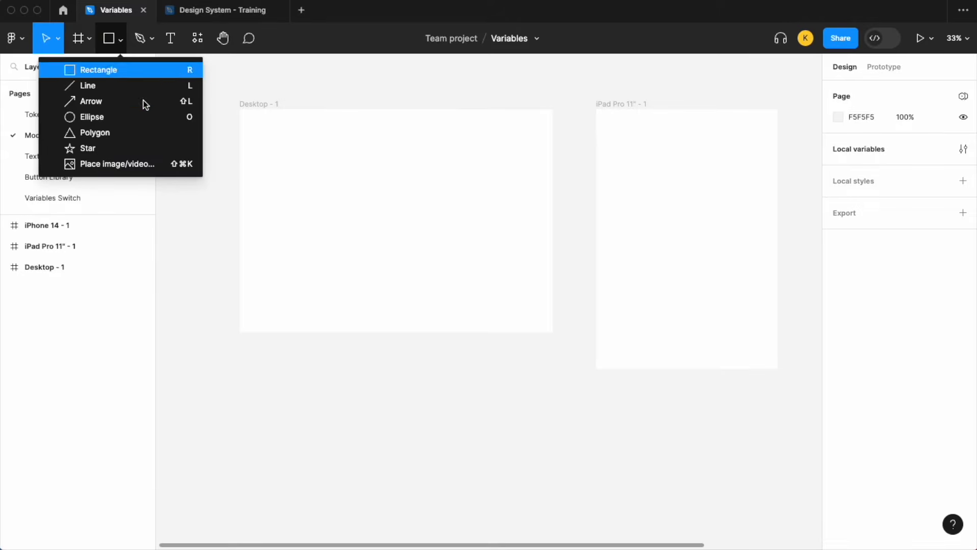
click(148, 68)
mouse_move(284, 365)
mouse_down()
mouse_move(510, 451)
mouse_move(539, 513)
mouse_up()
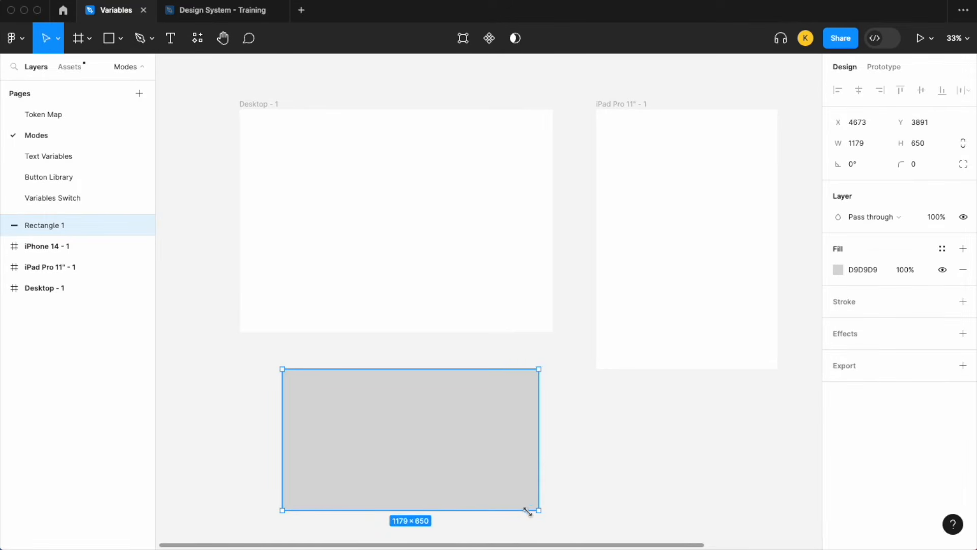
scroll(443, 443, left, 1)
drag(435, 461, 423, 241)
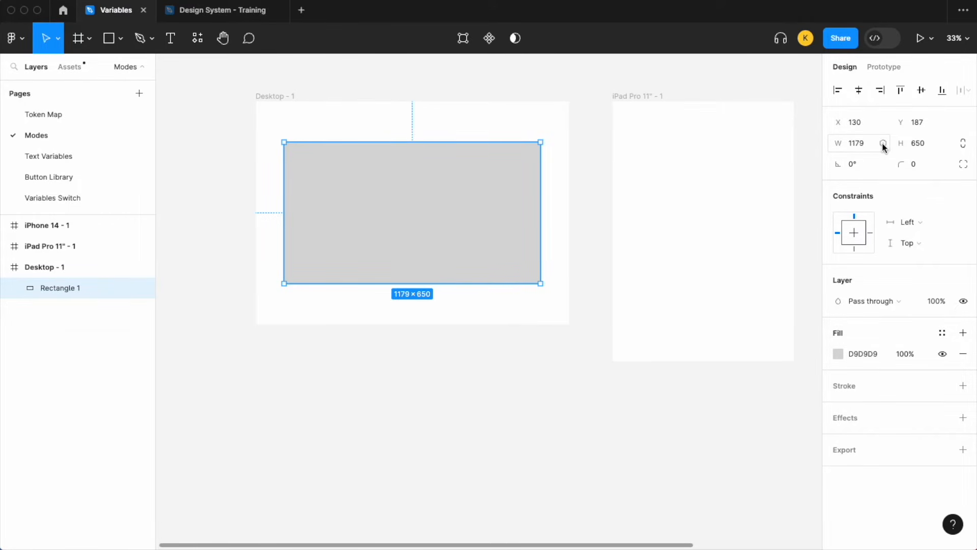
Apply the Rectangle-Width variable to the width of the rectangle in the Desktop frame.
click(883, 144)
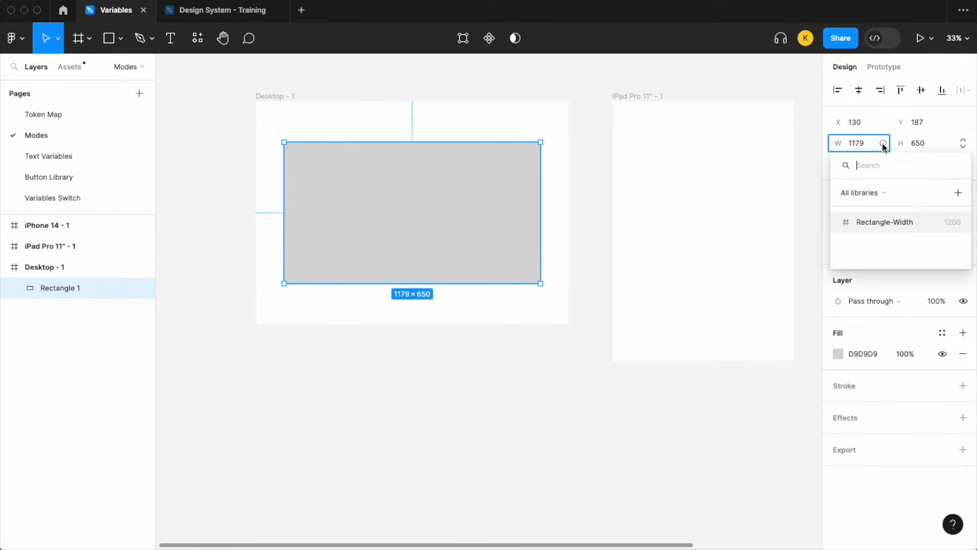
click(891, 224)
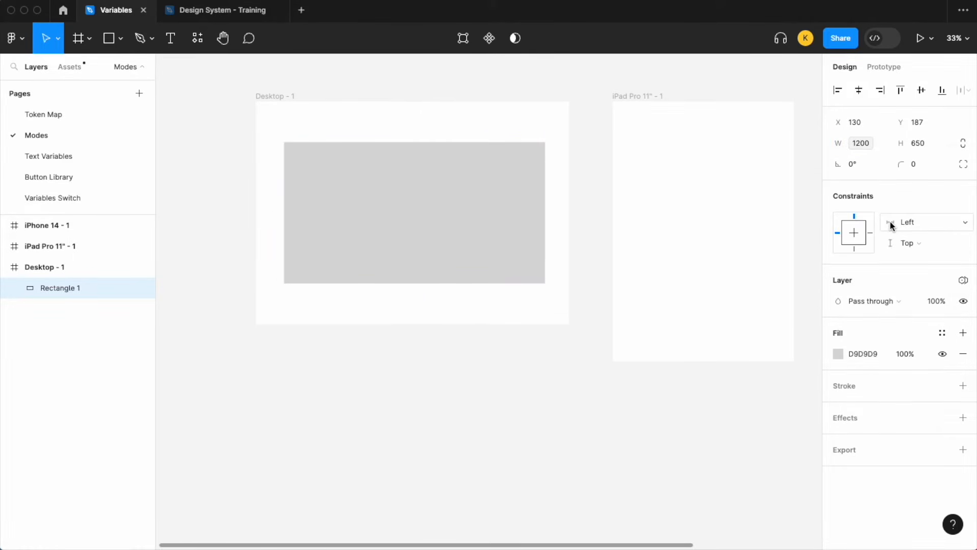
click(559, 434)
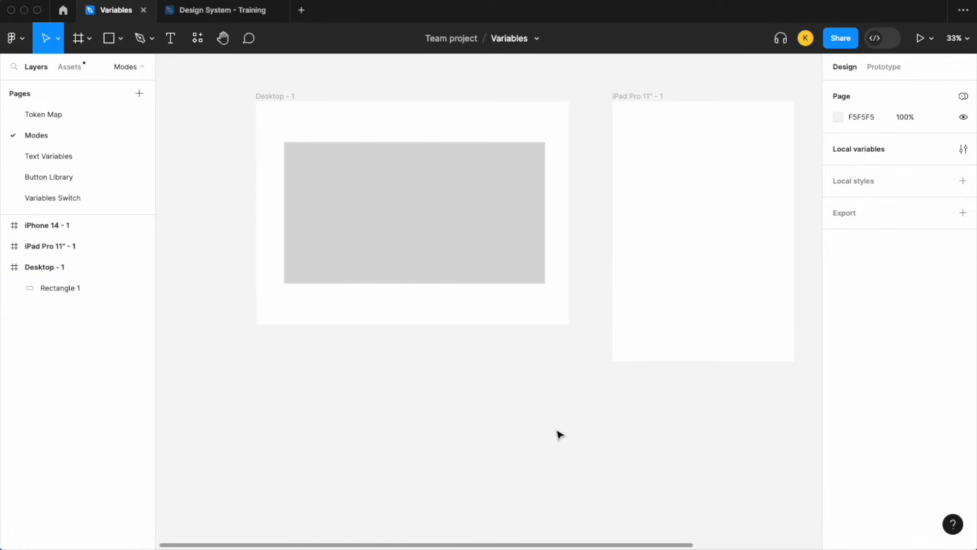
click(482, 258)
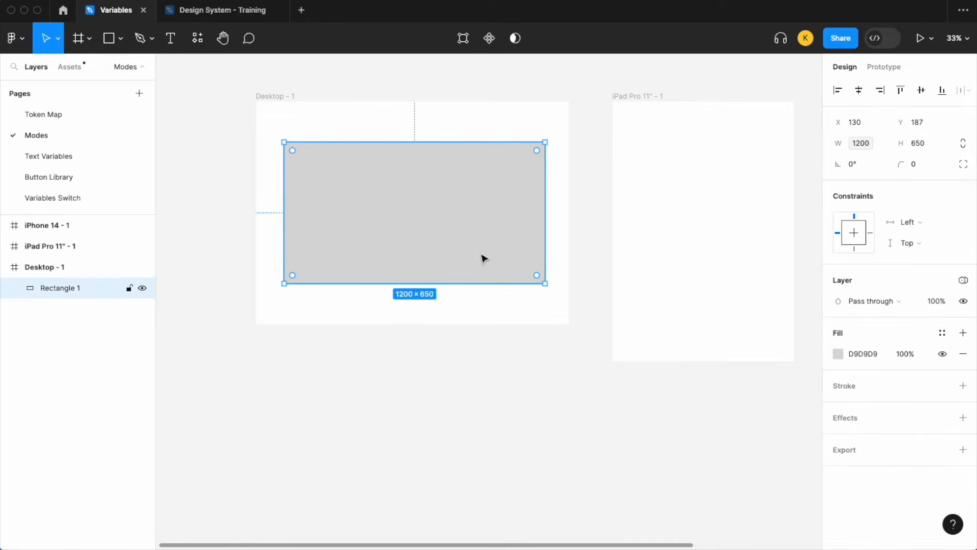
Duplicate the Desktop frame's rectangle into the iPad Pro 11" frame at the same height.
drag(432, 244, 731, 241)
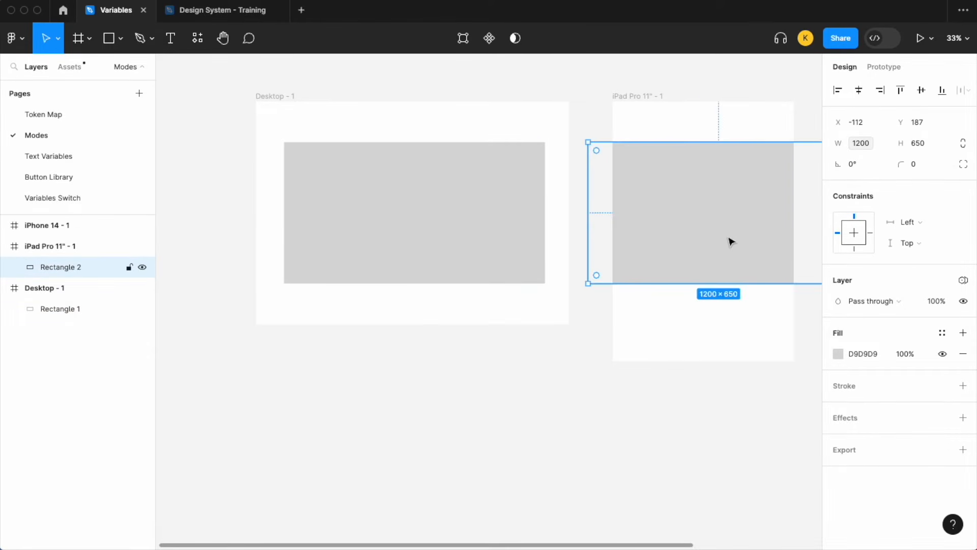
scroll(732, 240, right, 4)
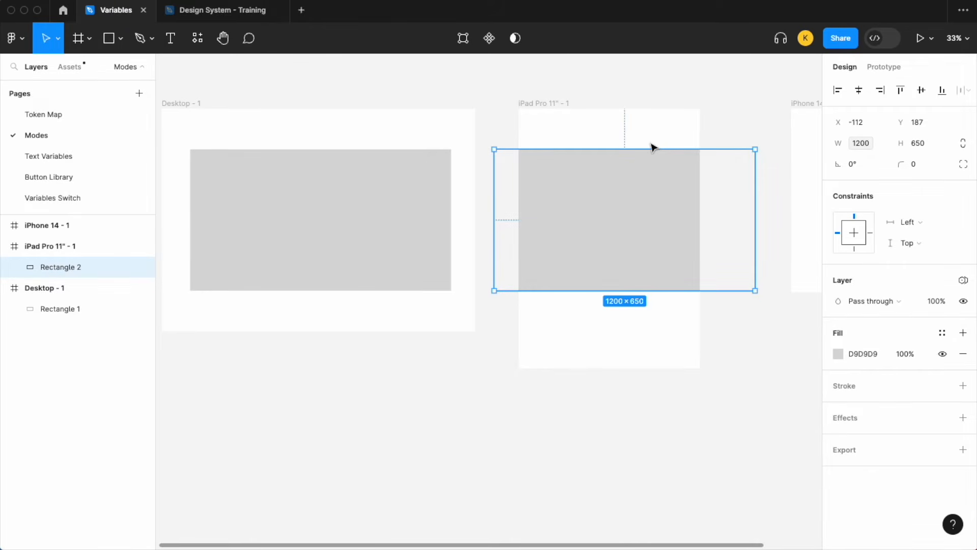
scroll(351, 135, left, 1)
click(350, 136)
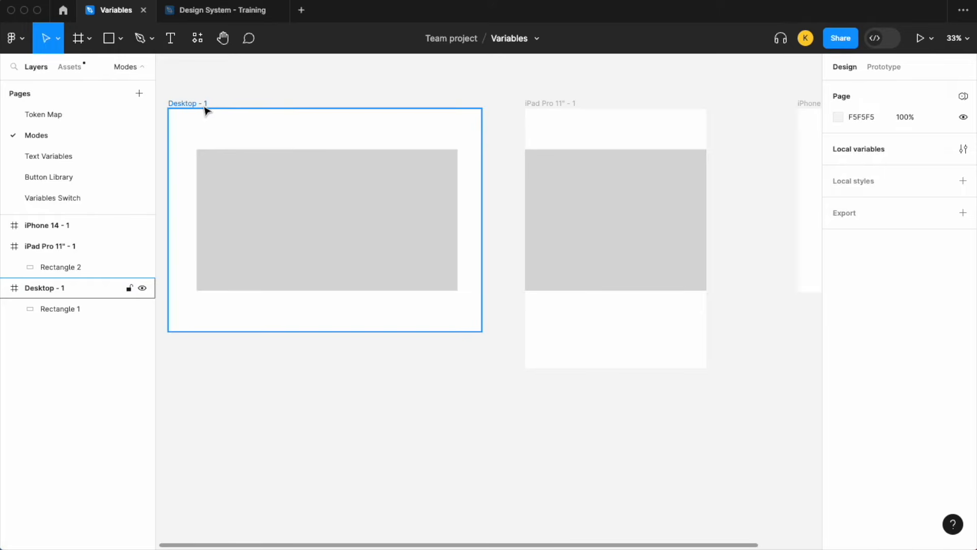
Set the Desktop frame's Collection 2 variable mode to Desktop.
scroll(417, 122, down, 3)
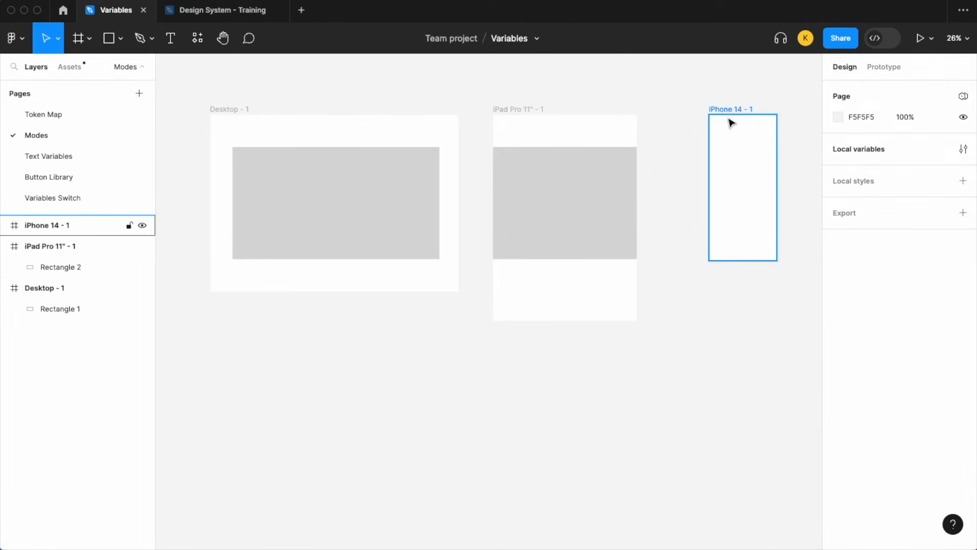
click(235, 108)
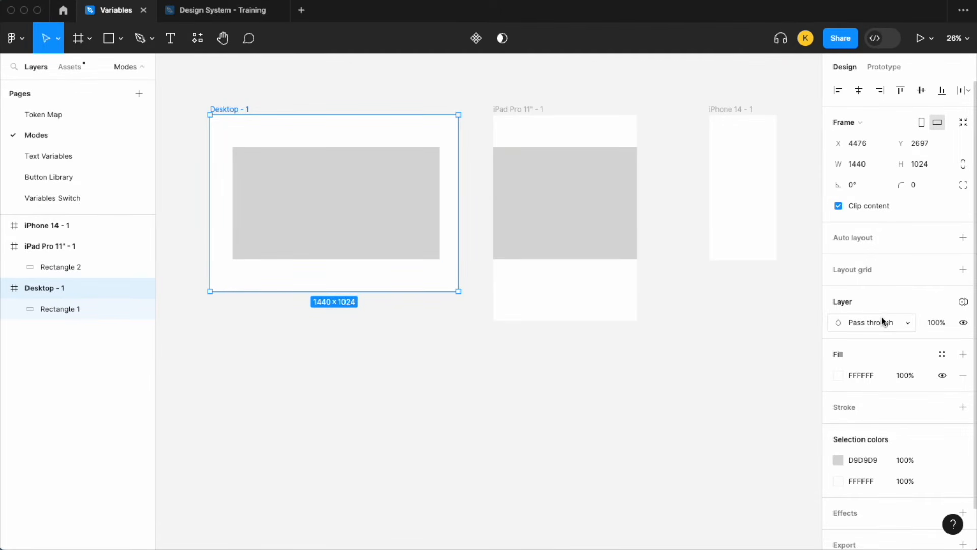
click(963, 305)
mouse_move(913, 344)
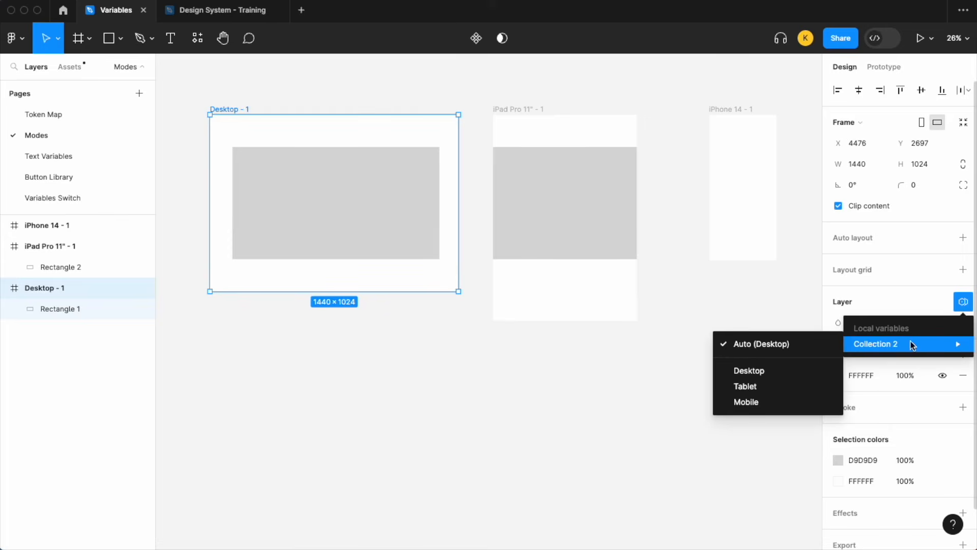
click(765, 372)
Check which Collection 2 mode the rectangle inside the Desktop frame uses.
click(319, 200)
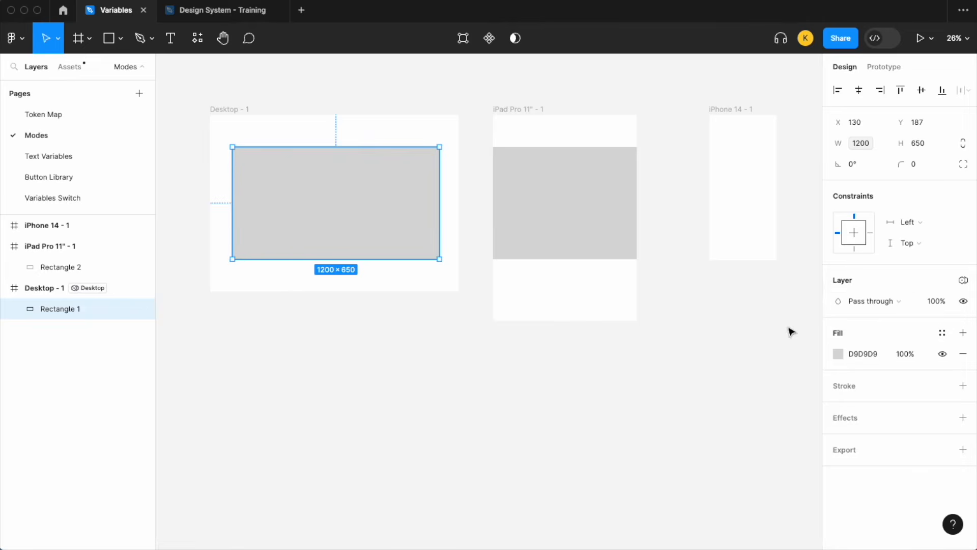
click(963, 280)
mouse_move(901, 321)
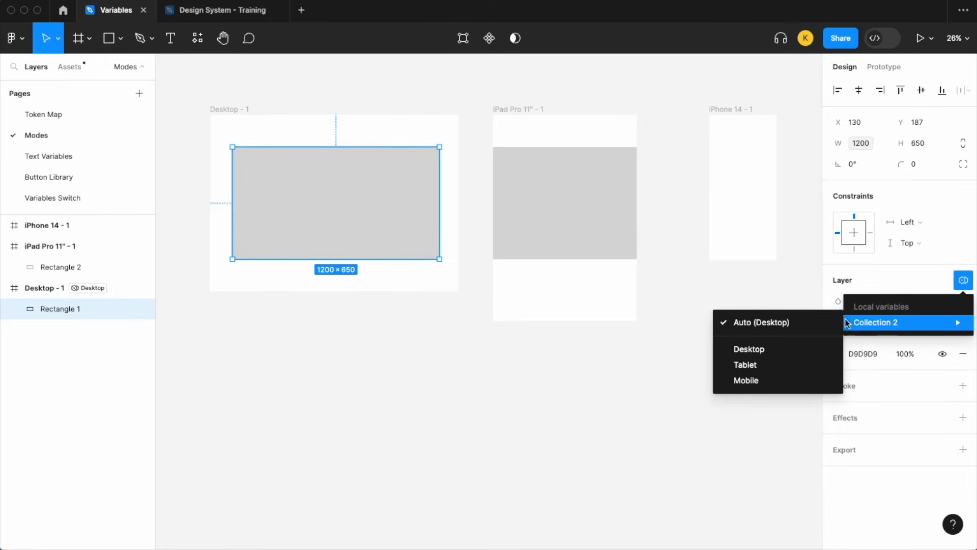
click(496, 386)
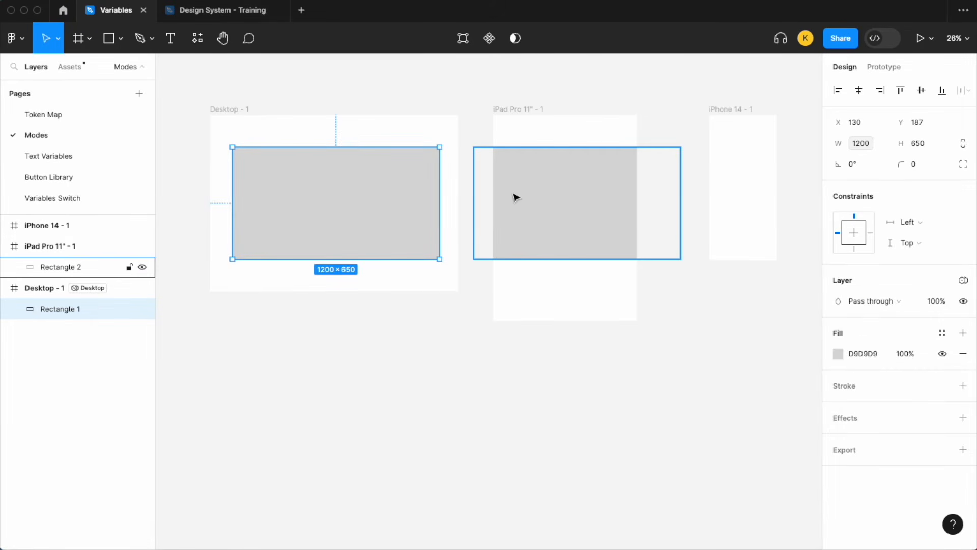
Set the iPad Pro 11" frame's Collection 2 mode to Tablet and centre its rectangle horizontally in the frame.
click(529, 109)
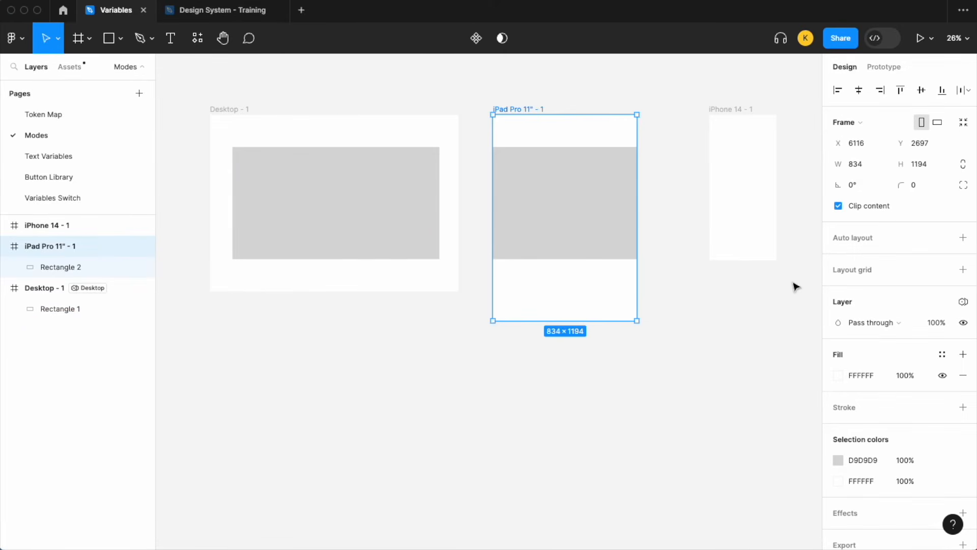
click(964, 302)
mouse_move(894, 343)
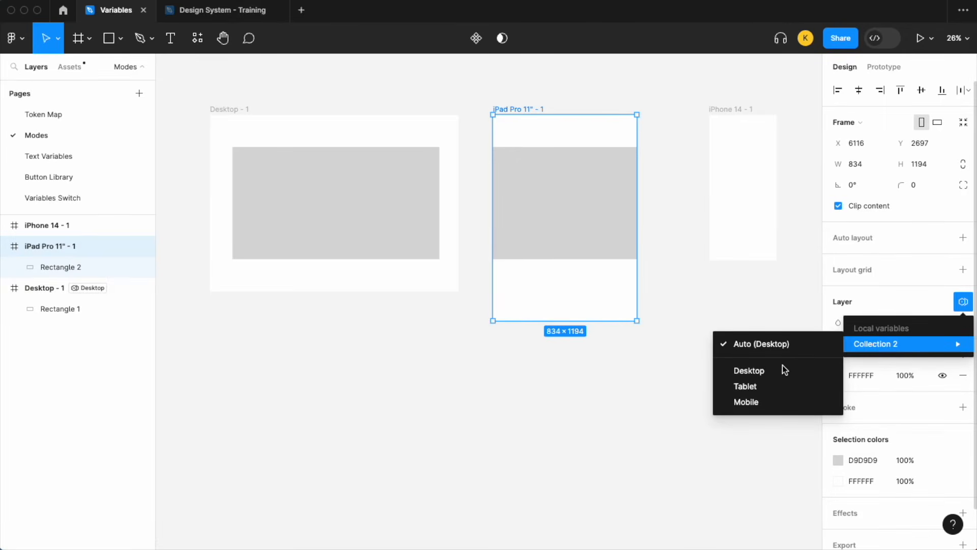
click(770, 386)
click(587, 184)
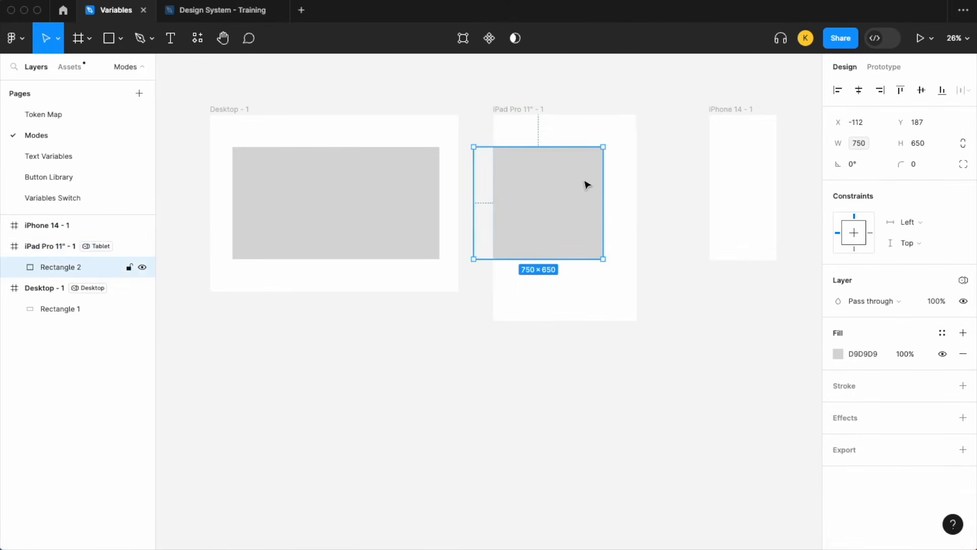
key(alt+h)
Check which Collection 2 mode the rectangle inside the iPad Pro 11" frame uses.
click(963, 280)
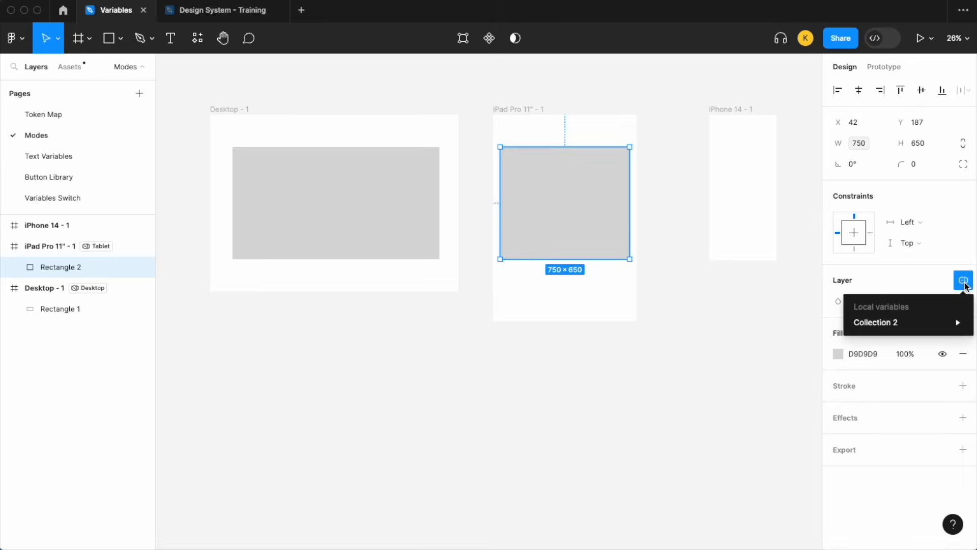
mouse_move(906, 326)
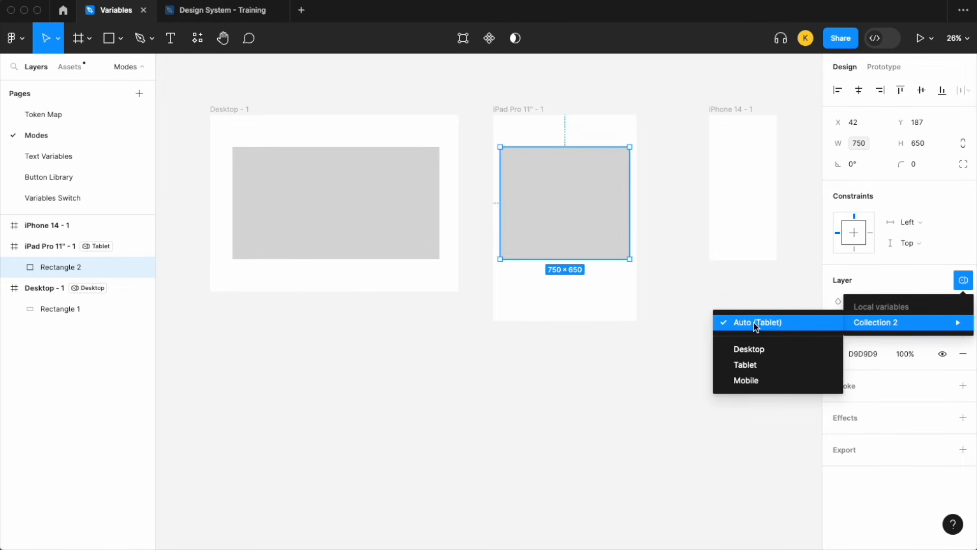
click(696, 306)
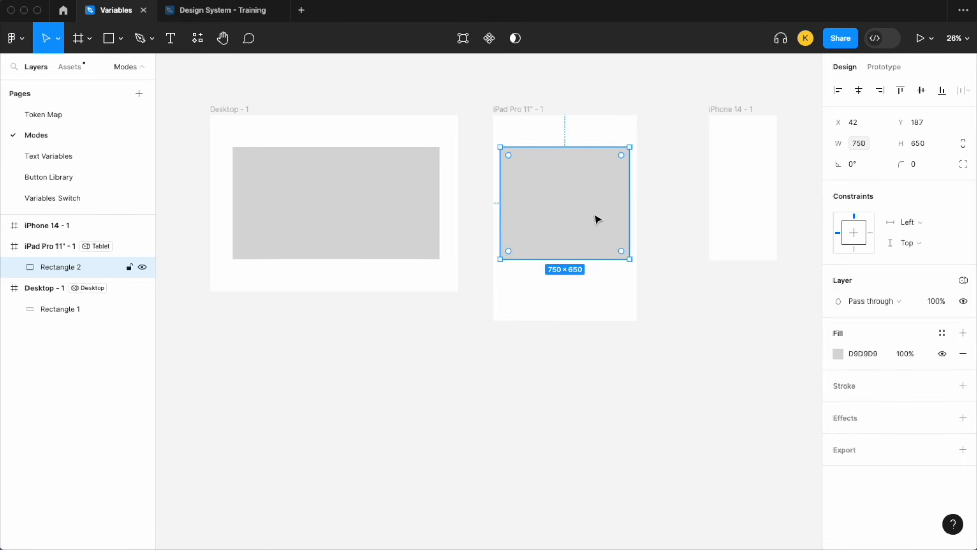
Duplicate the iPad frame's rectangle into the iPhone 14 frame at the same height.
key(super+d)
drag(541, 213, 730, 195)
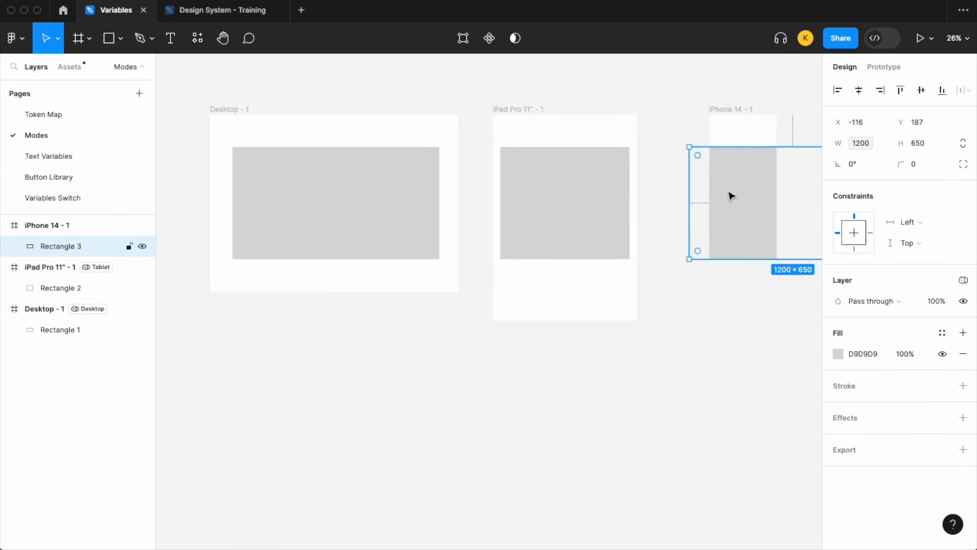
scroll(730, 196, right, 2)
Set the iPhone 14 frame's Collection 2 mode to Mobile and centre its rectangle within the frame.
click(683, 110)
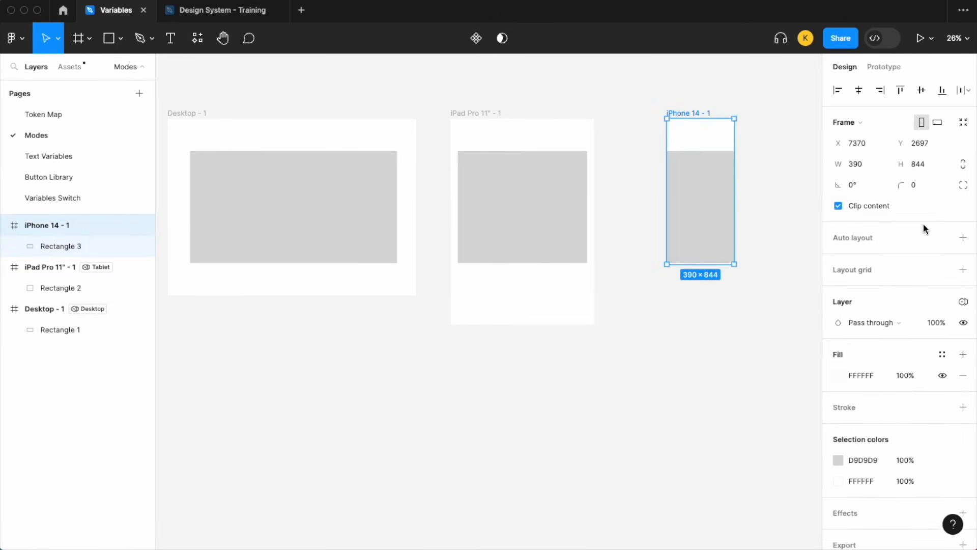
click(964, 301)
mouse_move(919, 342)
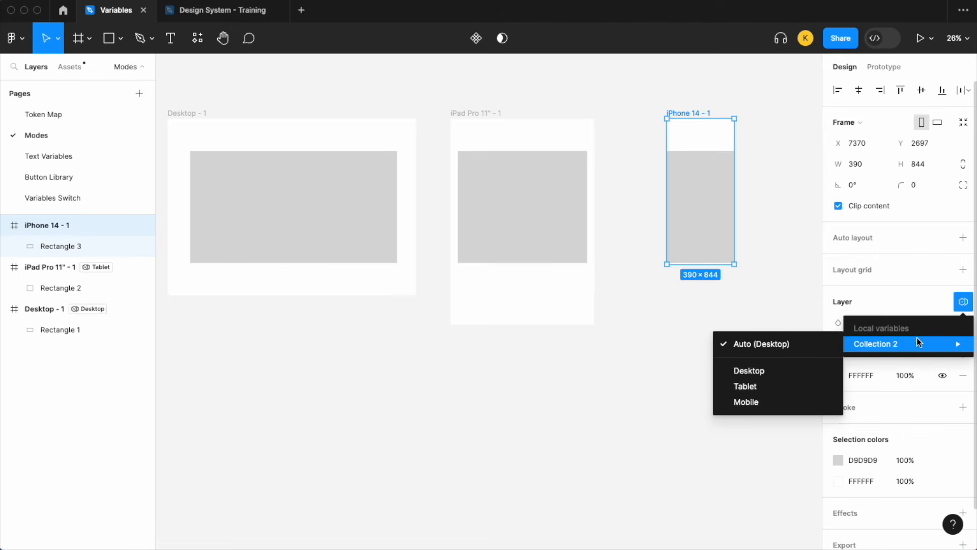
click(743, 401)
click(690, 198)
drag(690, 198, 709, 199)
Move the iPhone 14 frame close to the iPad frame, and shift both frames closer to the Desktop frame.
drag(688, 114, 619, 117)
shift+click(499, 114)
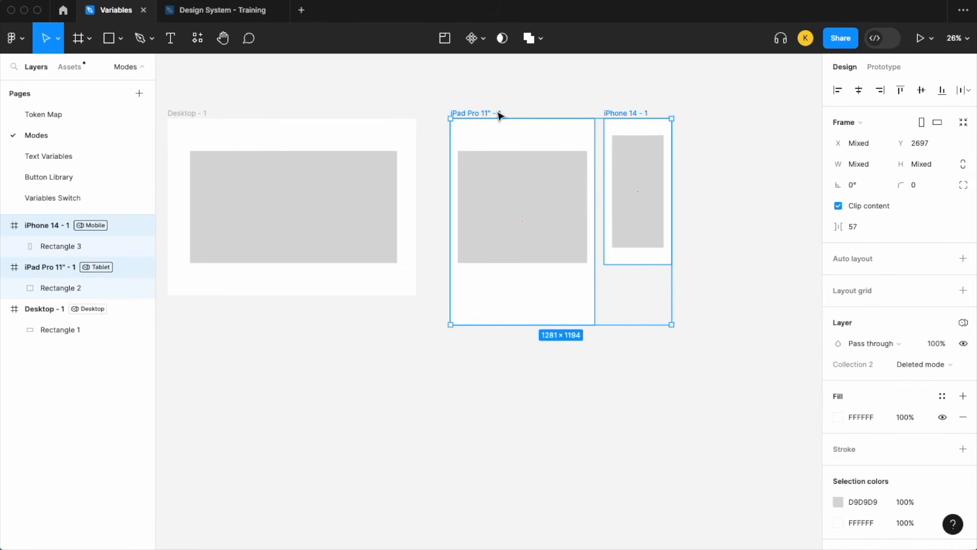
drag(508, 131, 484, 130)
click(692, 156)
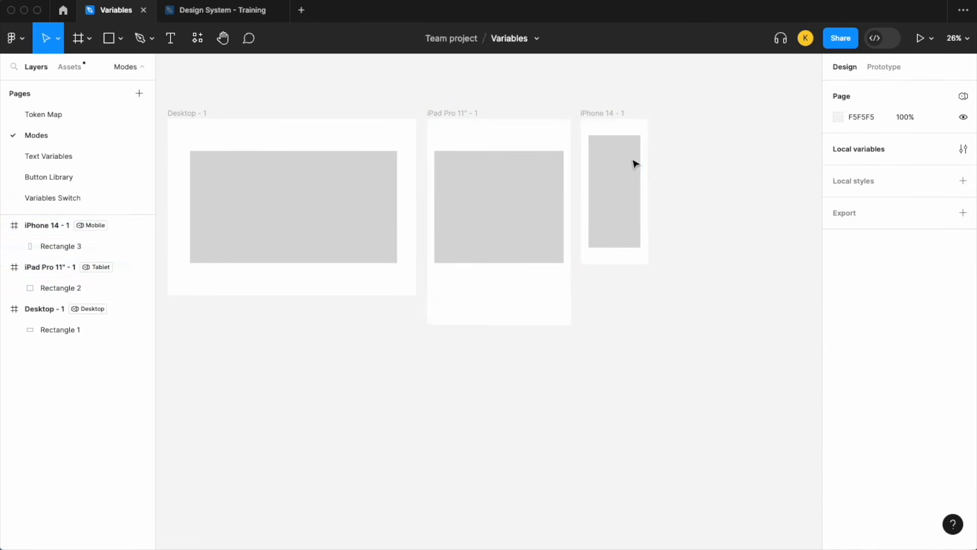
Duplicate the rectangle in the iPhone 14 frame and fill the copy with blue 1D7AFC from the document colors.
click(617, 169)
key(super+d)
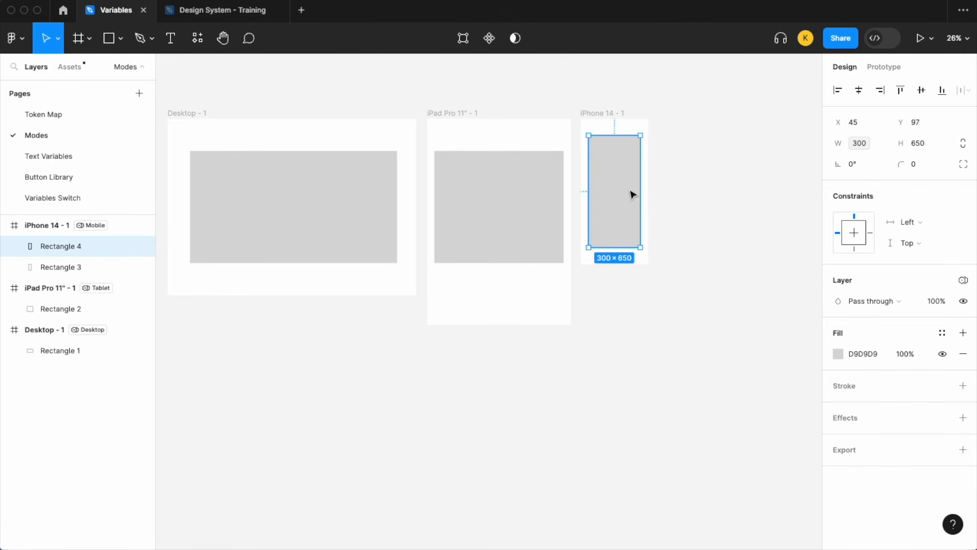
click(838, 354)
click(730, 479)
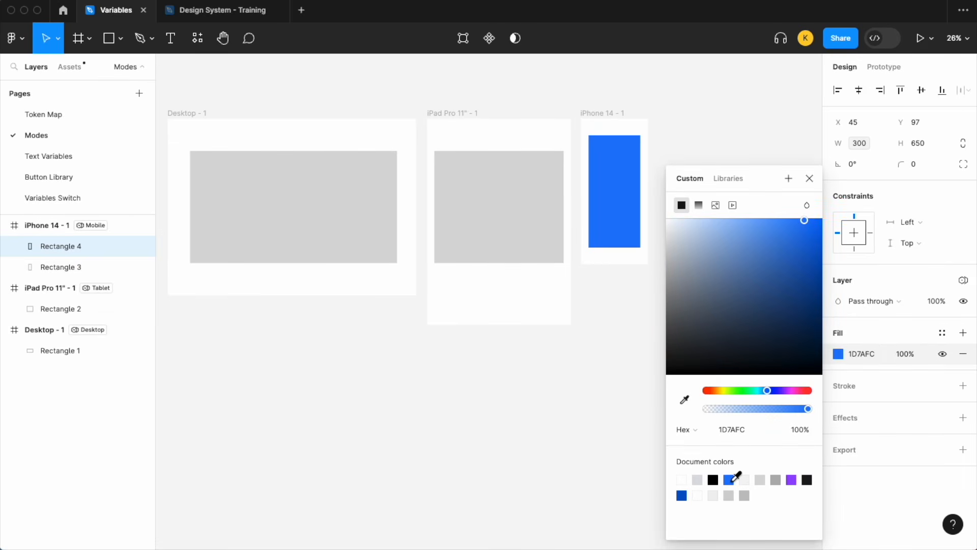
click(809, 178)
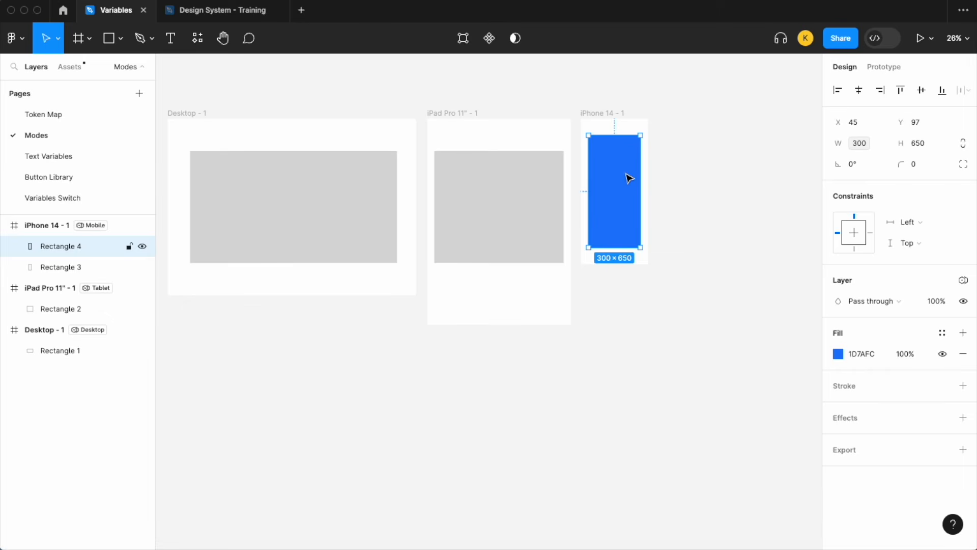
Move the blue rectangle into the iPad Pro 11" frame and align it over the grey rectangle at X 42, Y 187.
drag(629, 177, 475, 186)
key(shift+Down)
key(shift+Down)
key(shift+Down)
key(shift+Down)
key(shift+Down)
key(shift+Down)
key(shift+Down)
key(shift+Down)
key(shift+Down)
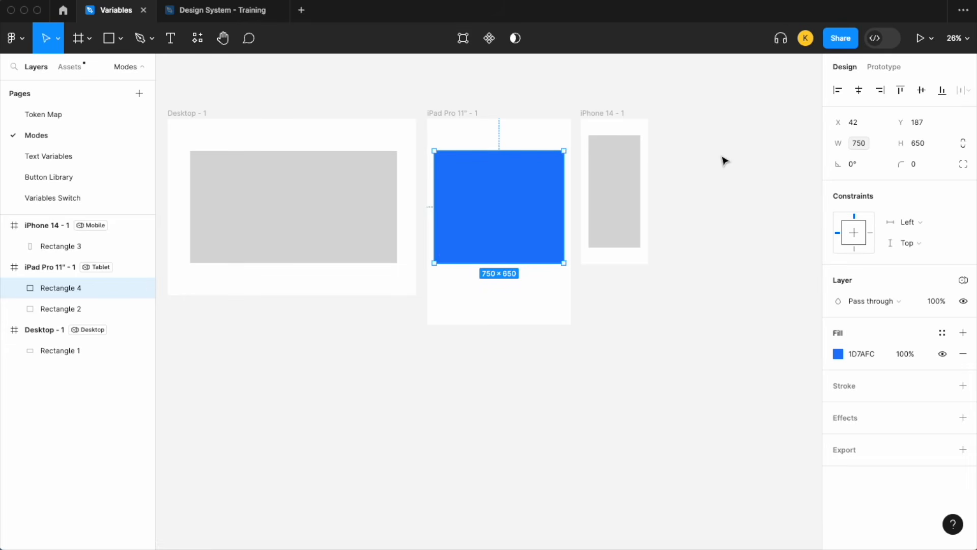
click(738, 160)
Duplicate the blue rectangle into the Desktop frame, placing it over the grey rectangle at X 130, Y 187.
click(507, 207)
drag(519, 203, 280, 207)
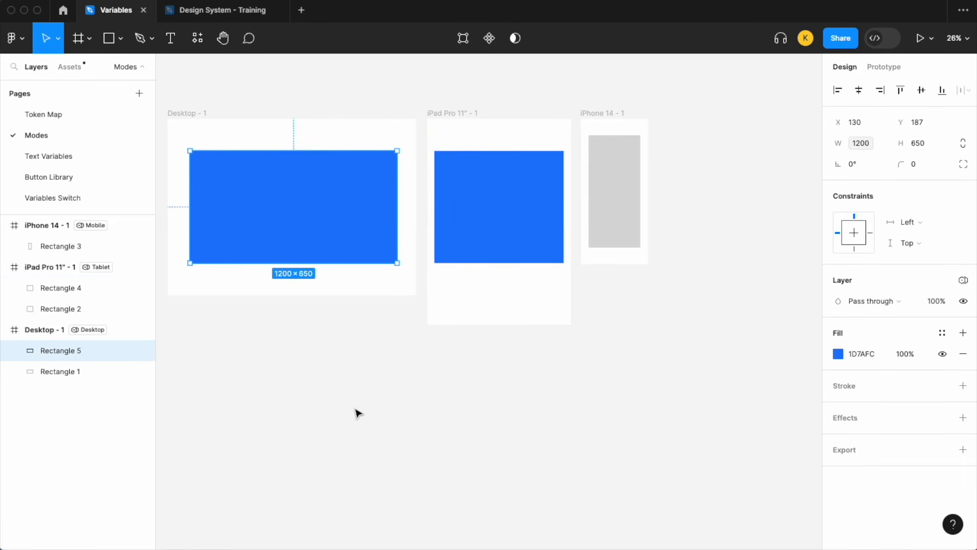
scroll(359, 409, left, 3)
click(364, 406)
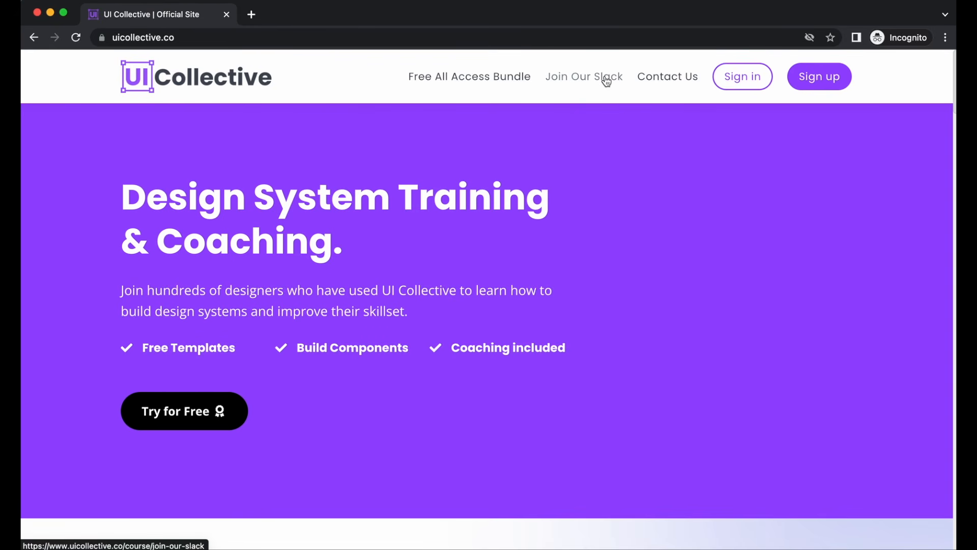
Switch from the browser to Figma and look over the frames on the Token Map page.
click(51, 13)
scroll(286, 131, down, 5)
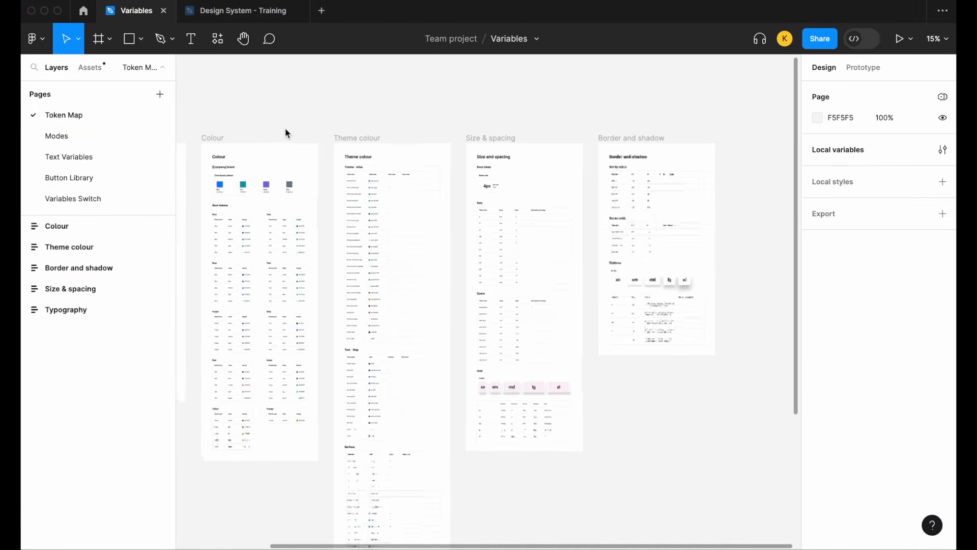
scroll(286, 131, left, 1)
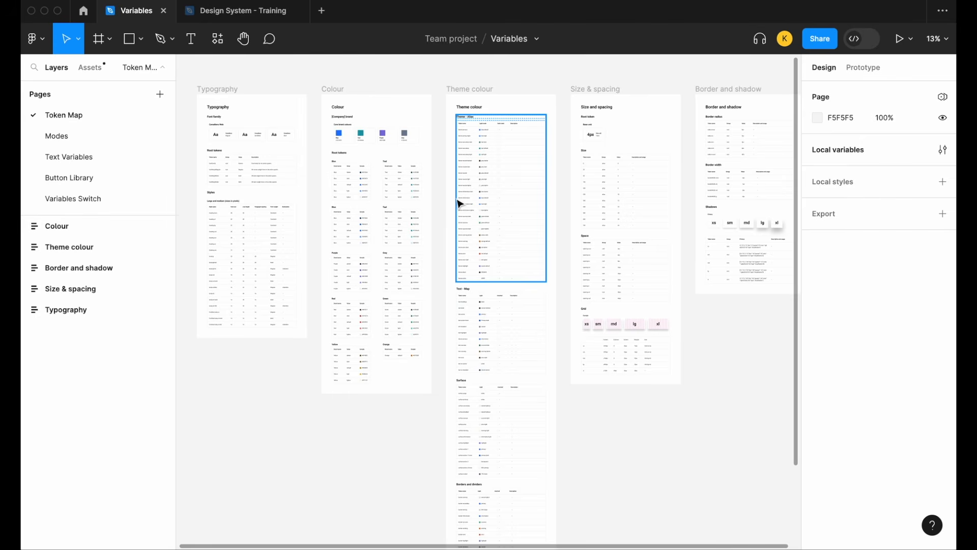